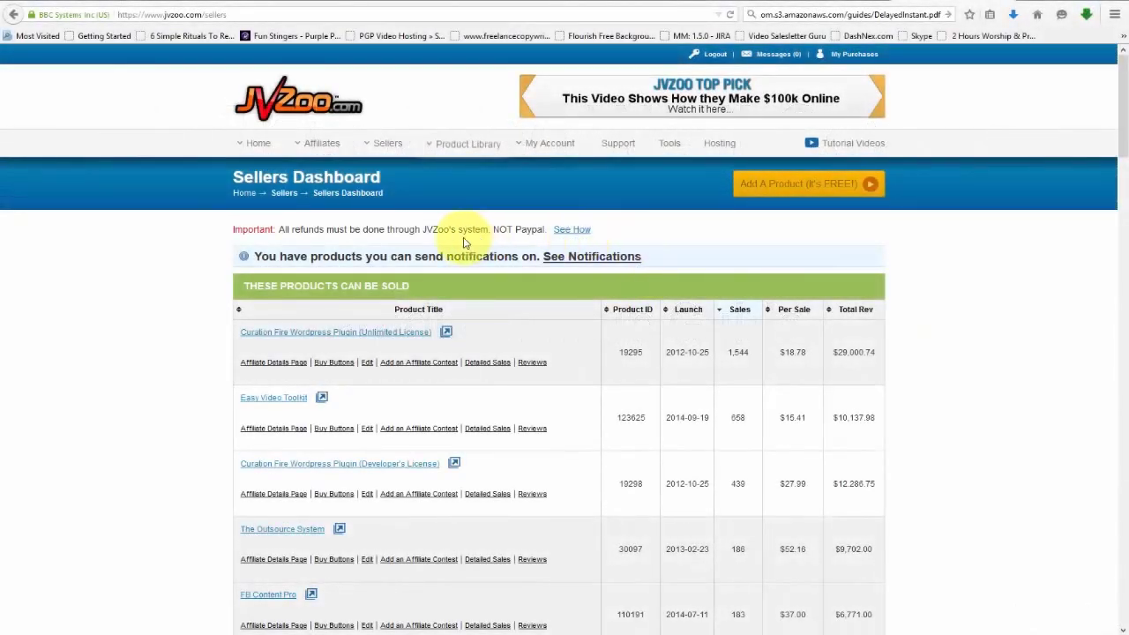
Reload the Sellers Dashboard and start adding a new product.
mouse_move(397, 152)
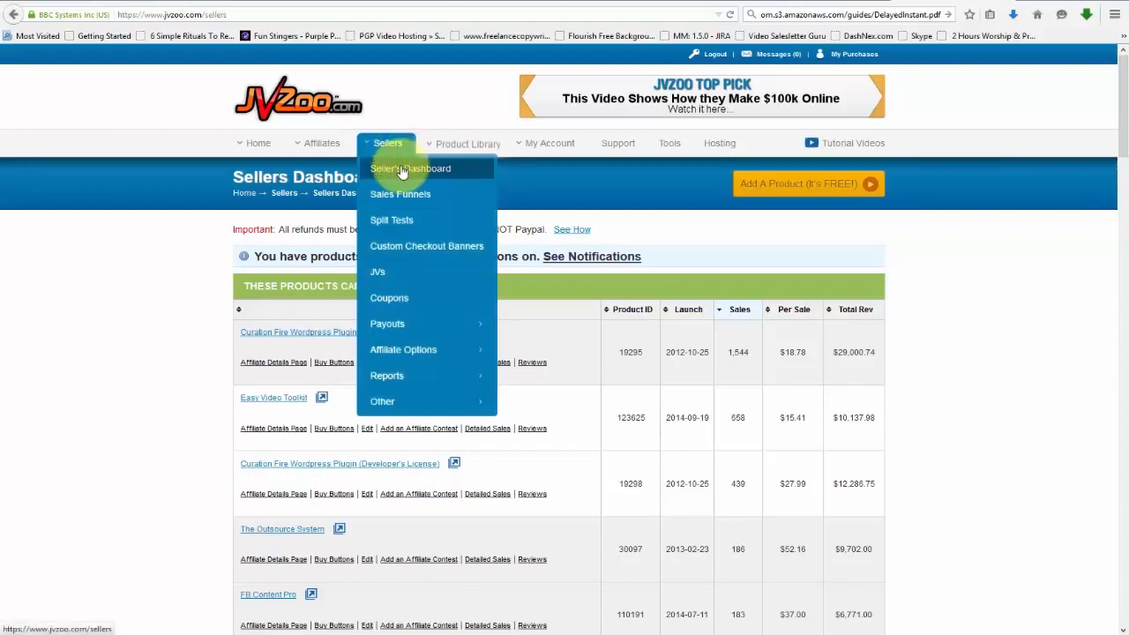
click(402, 170)
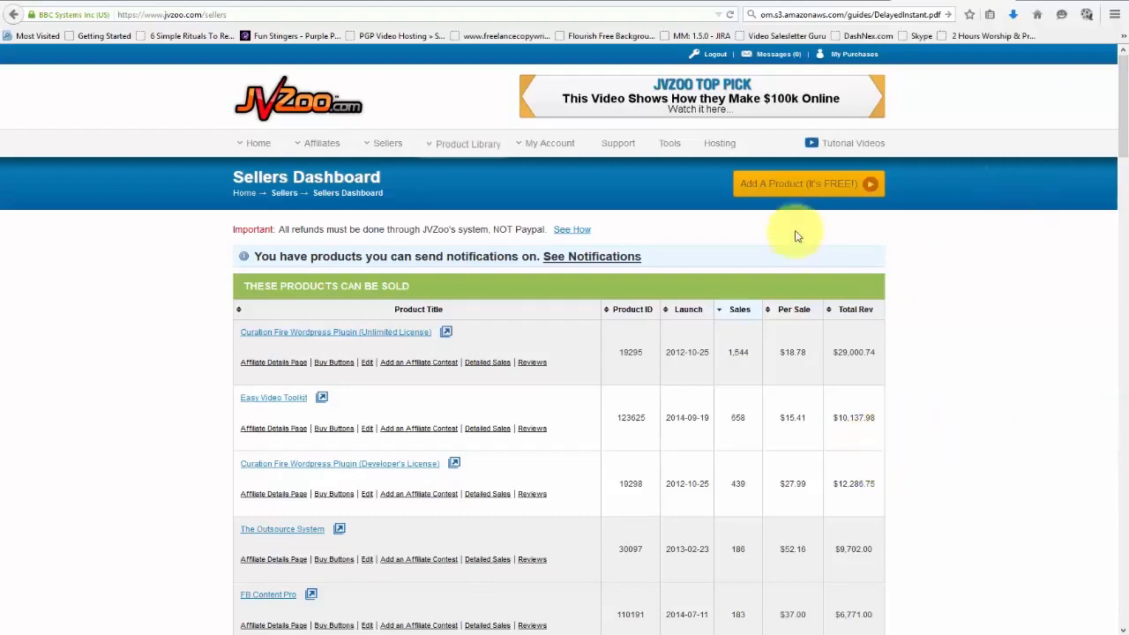
click(804, 189)
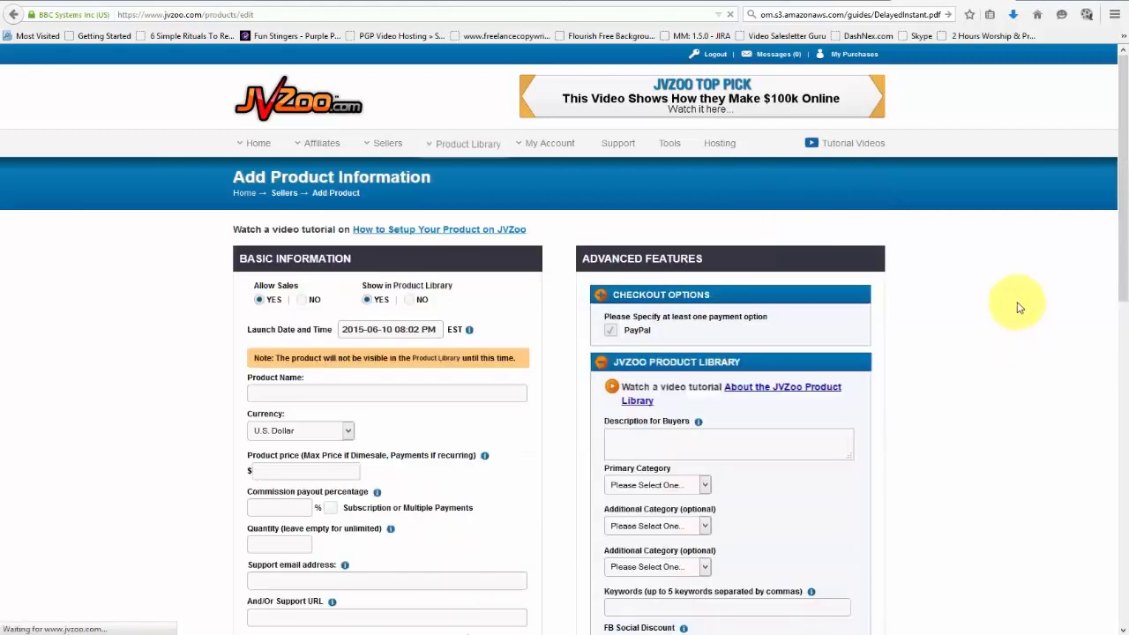
scroll(1014, 306, down, 3)
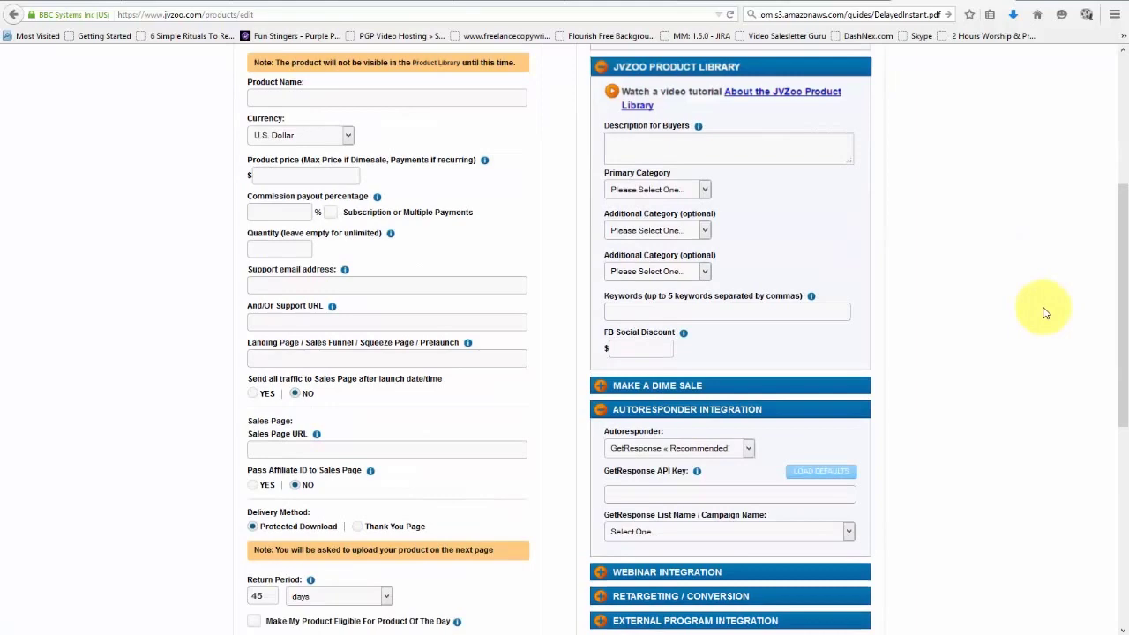
scroll(1102, 310, up, 3)
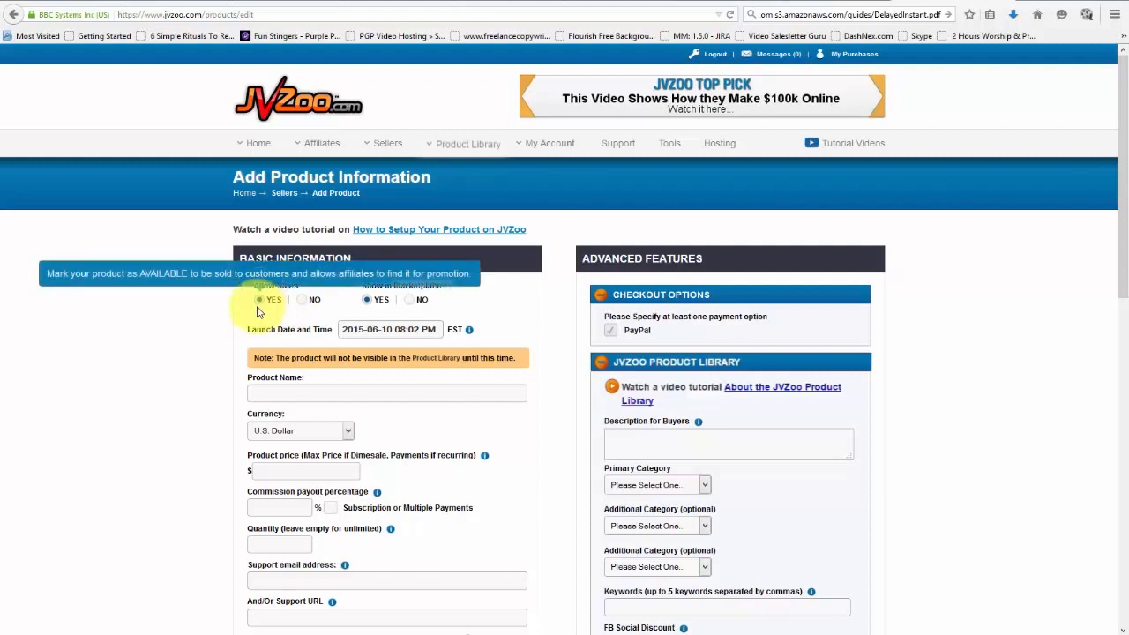
Keep Allow Sales on YES and set Show in Product Library to YES.
click(259, 300)
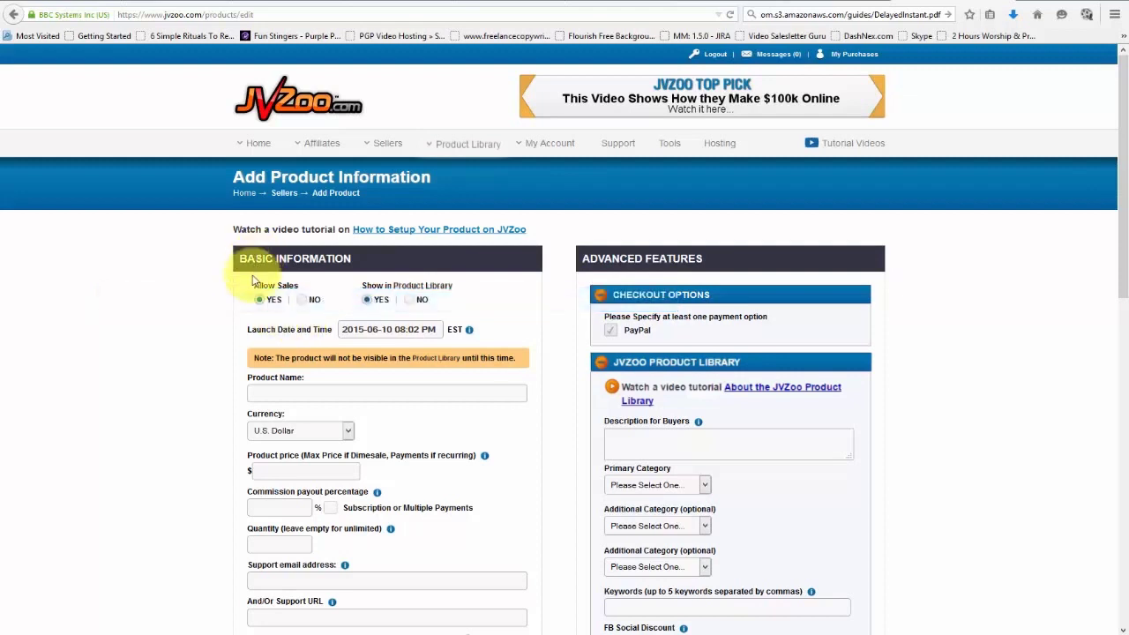
click(368, 302)
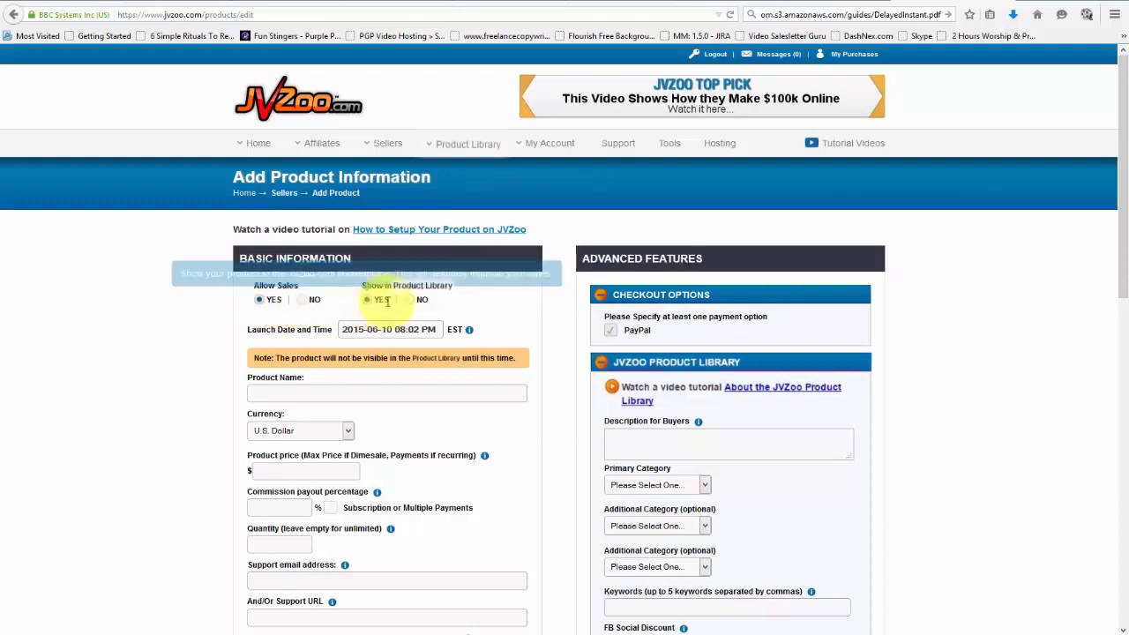
click(414, 303)
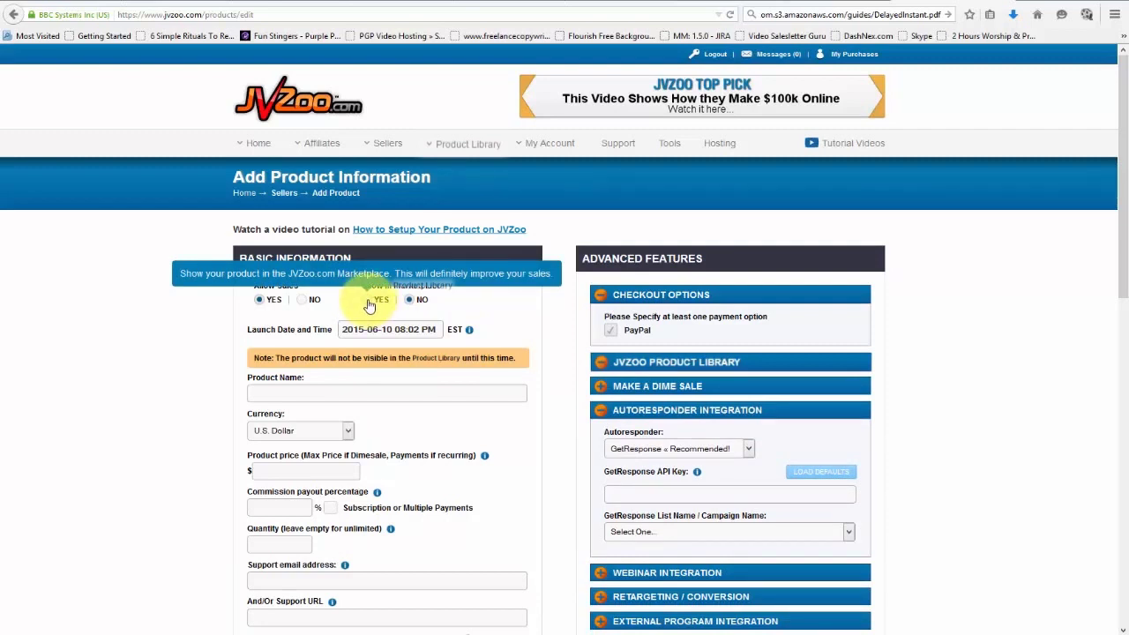
click(369, 302)
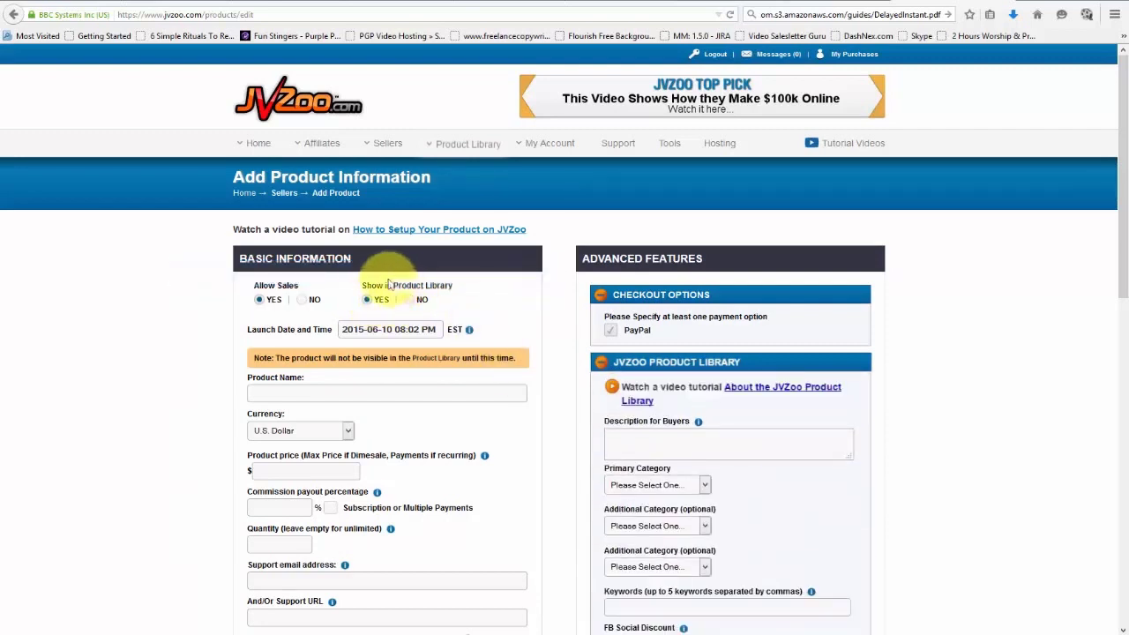
click(409, 301)
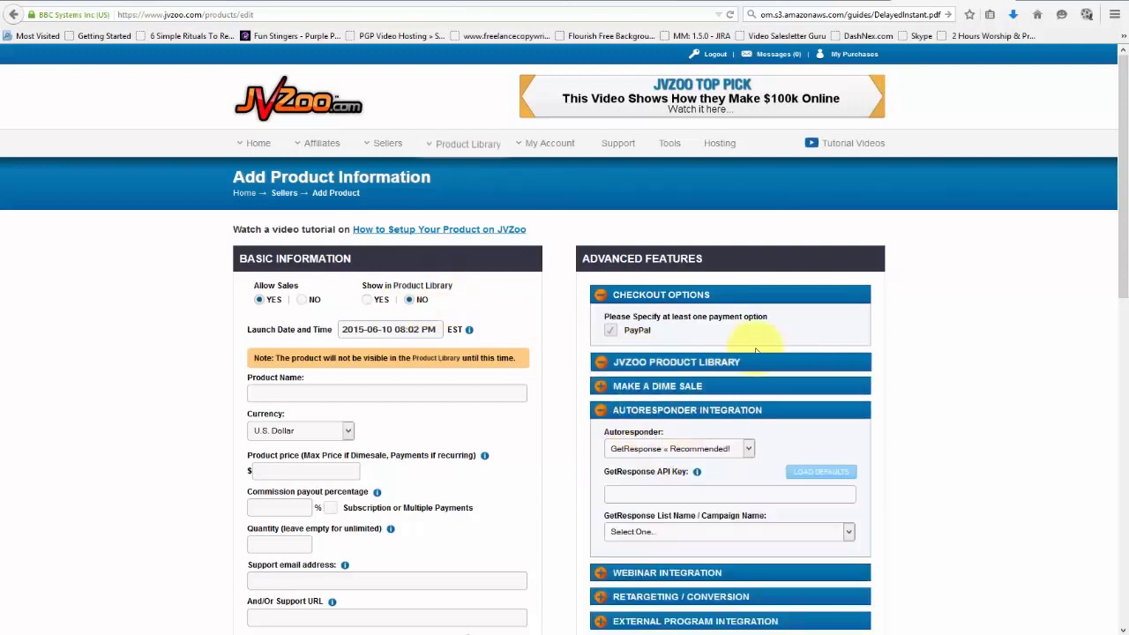
click(366, 300)
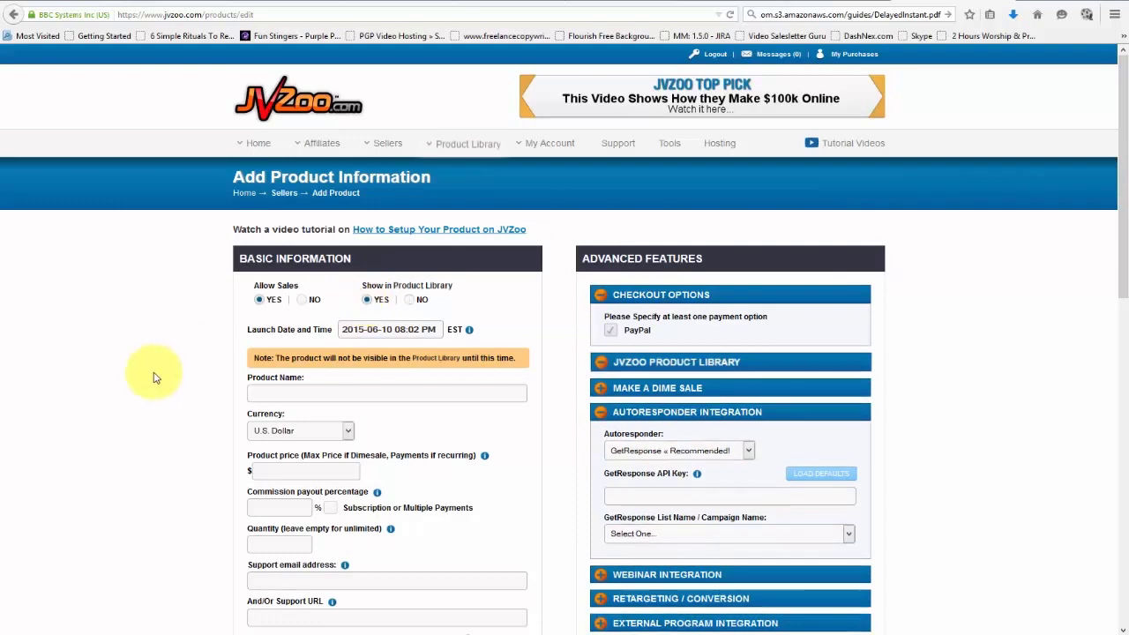
Name it Video Product, priced $27 in U.S. Dollars at 50% commission, as a subscription.
scroll(291, 309, down, 5)
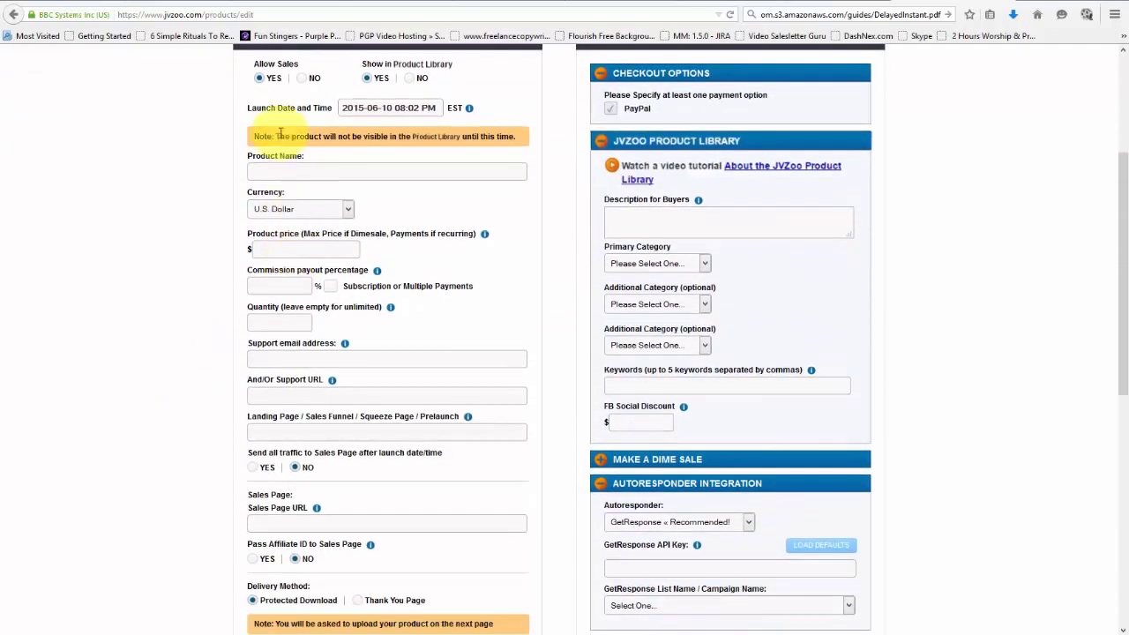
click(271, 174)
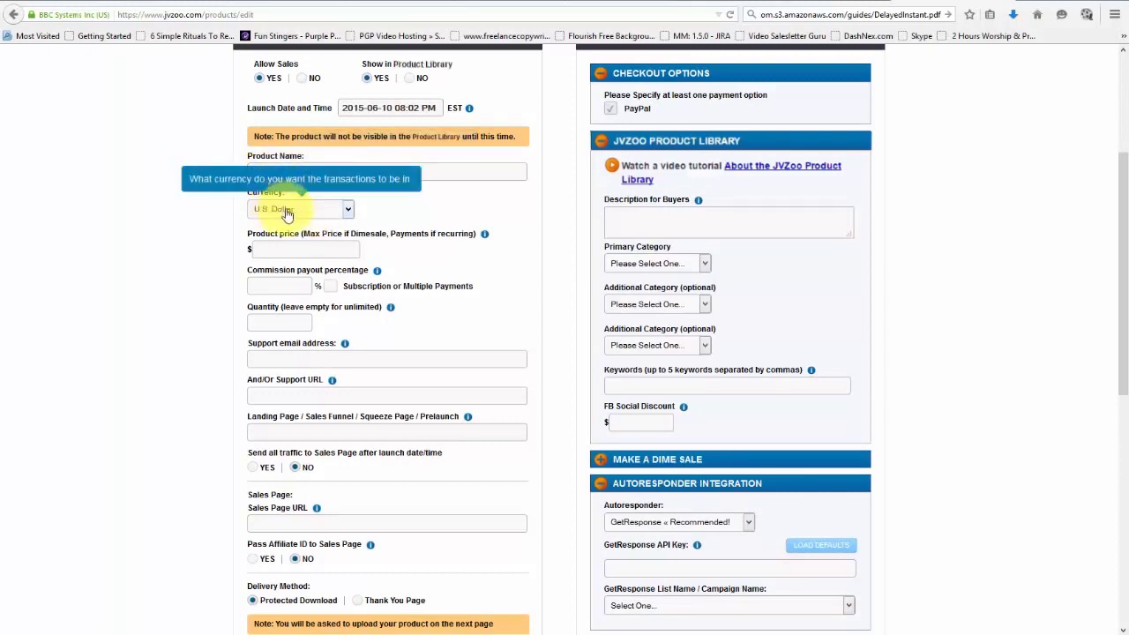
click(285, 209)
click(282, 225)
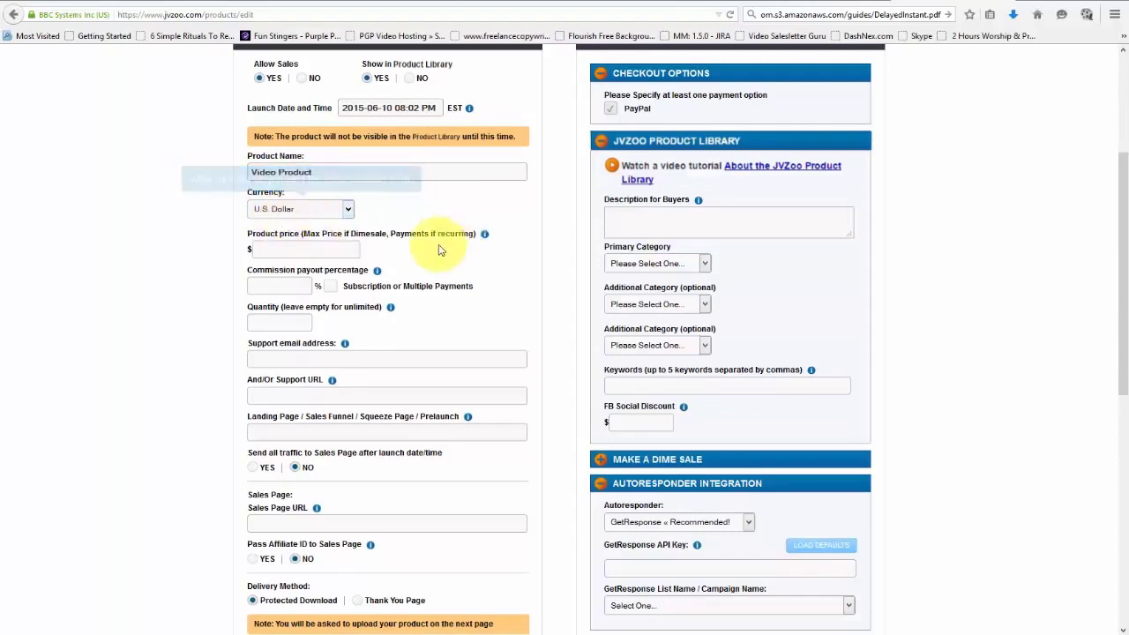
click(335, 250)
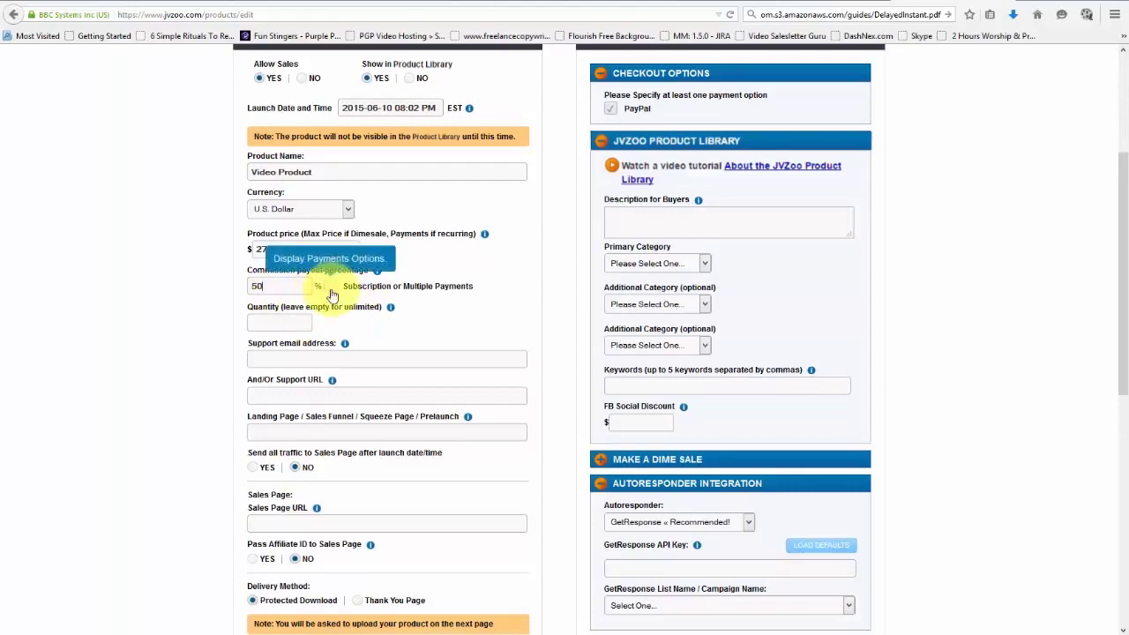
click(332, 289)
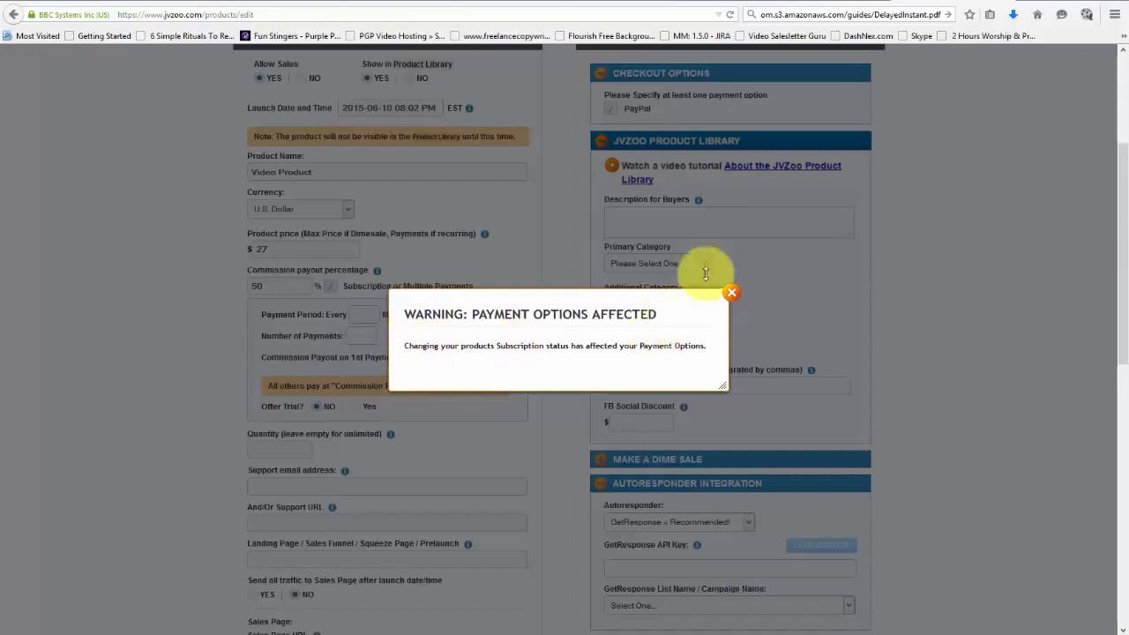
Set a 2-month payment period, 10 payments and 50% first-payment commission.
click(733, 295)
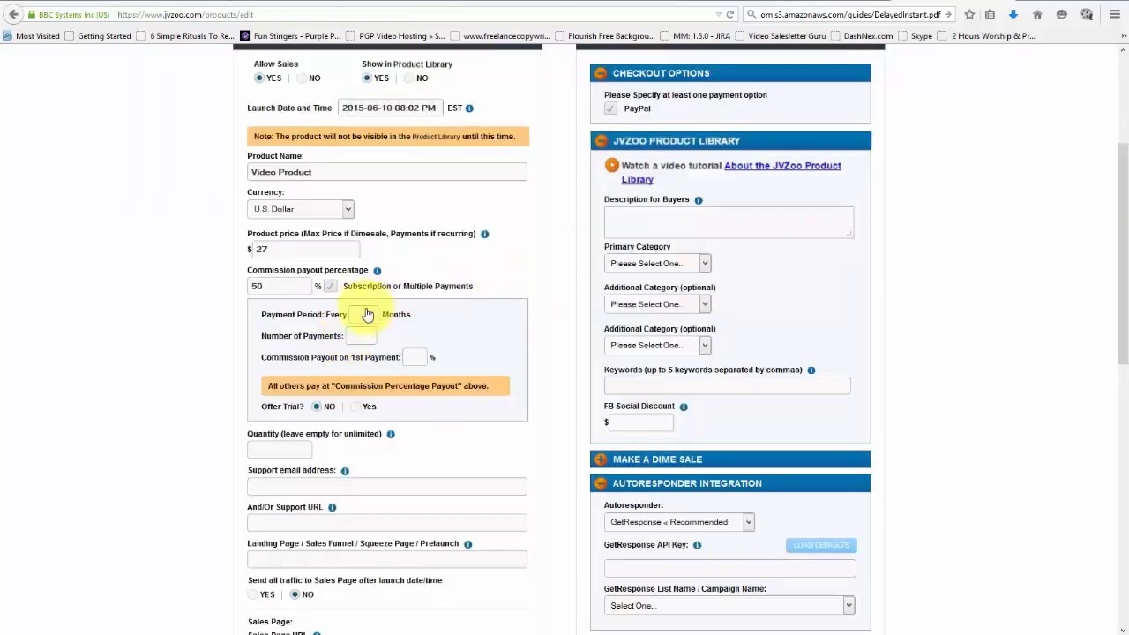
click(368, 320)
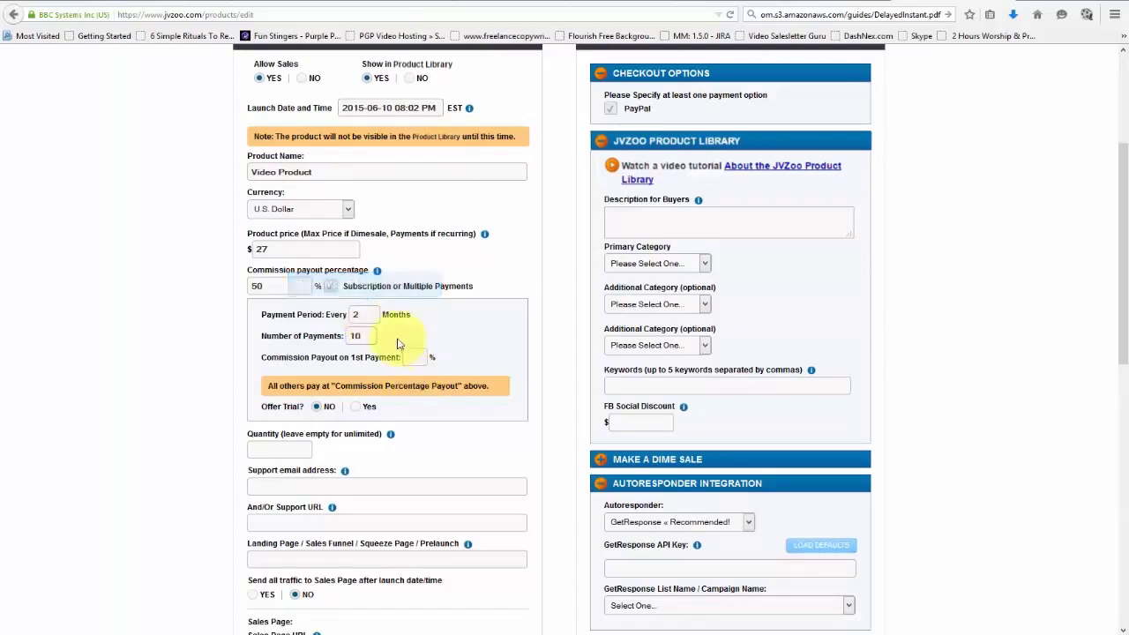
click(410, 360)
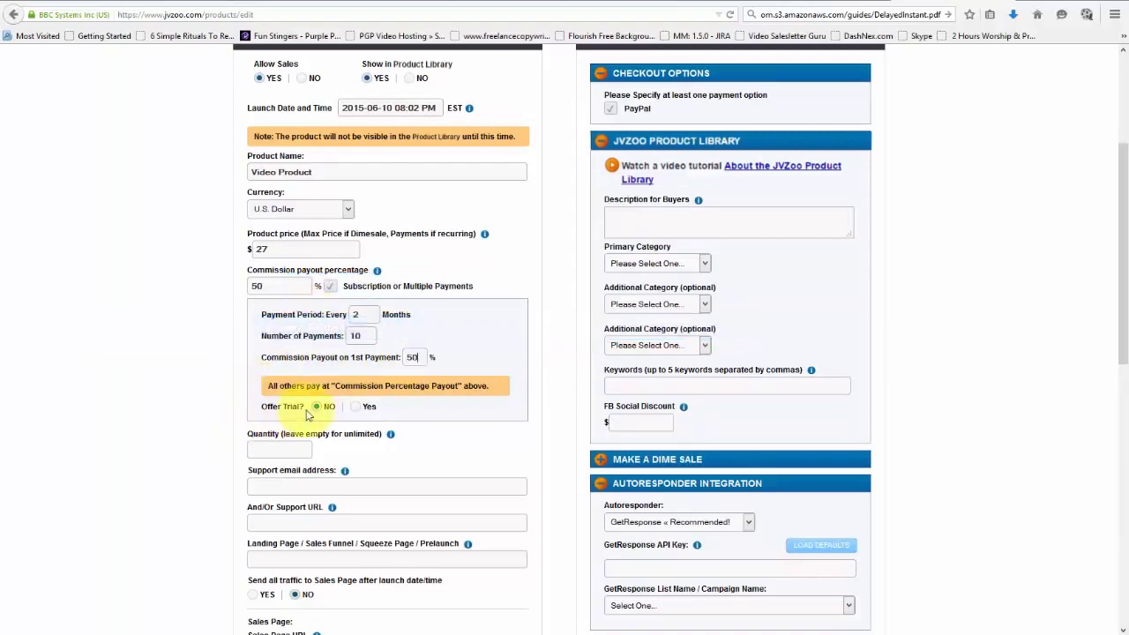
Add a $1.00, 30-day trial at 100% commission, then switch subscription off.
click(353, 410)
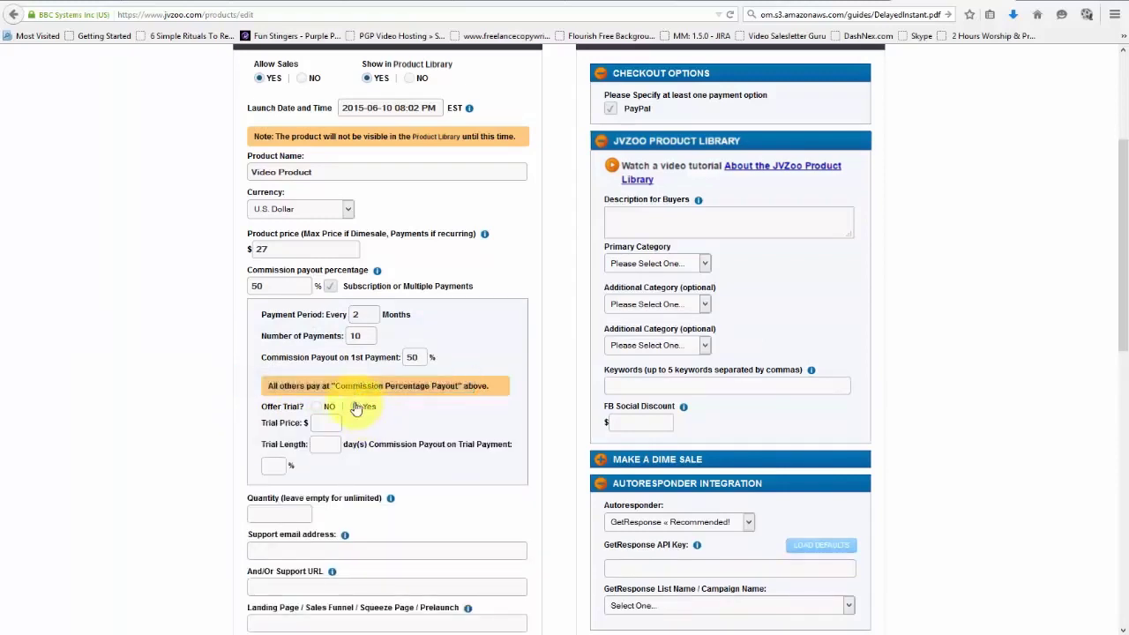
click(331, 424)
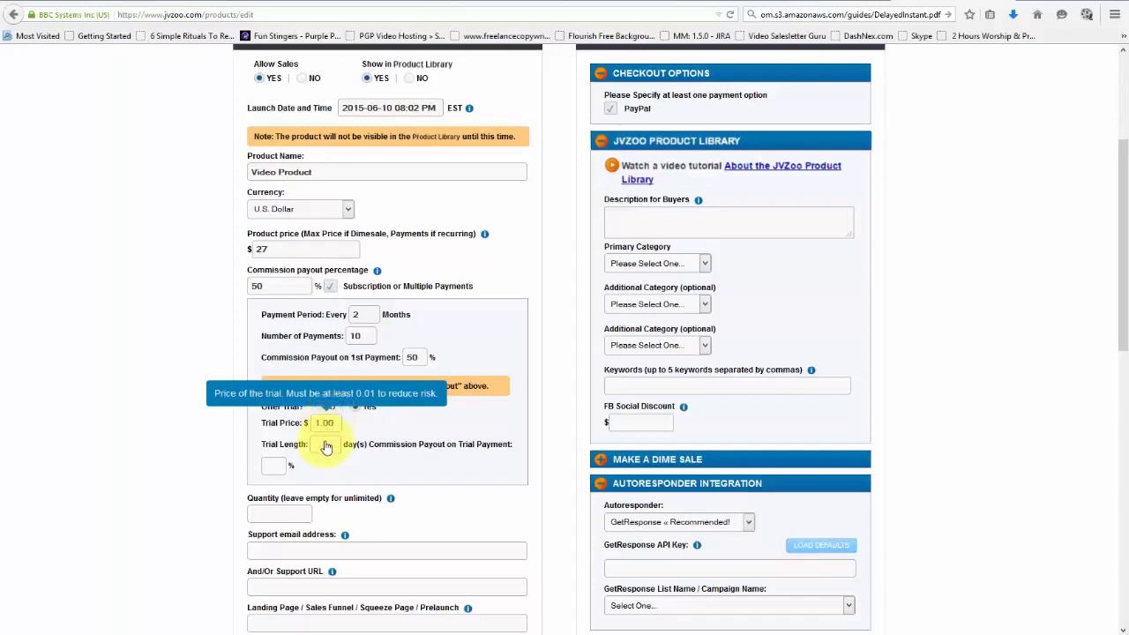
click(326, 445)
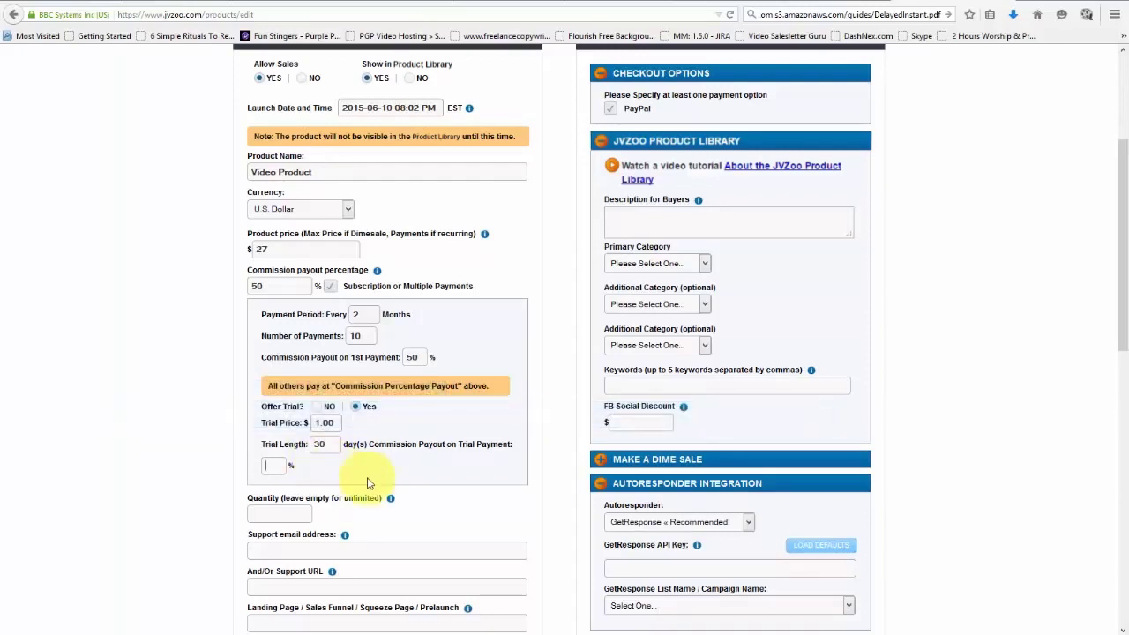
click(270, 473)
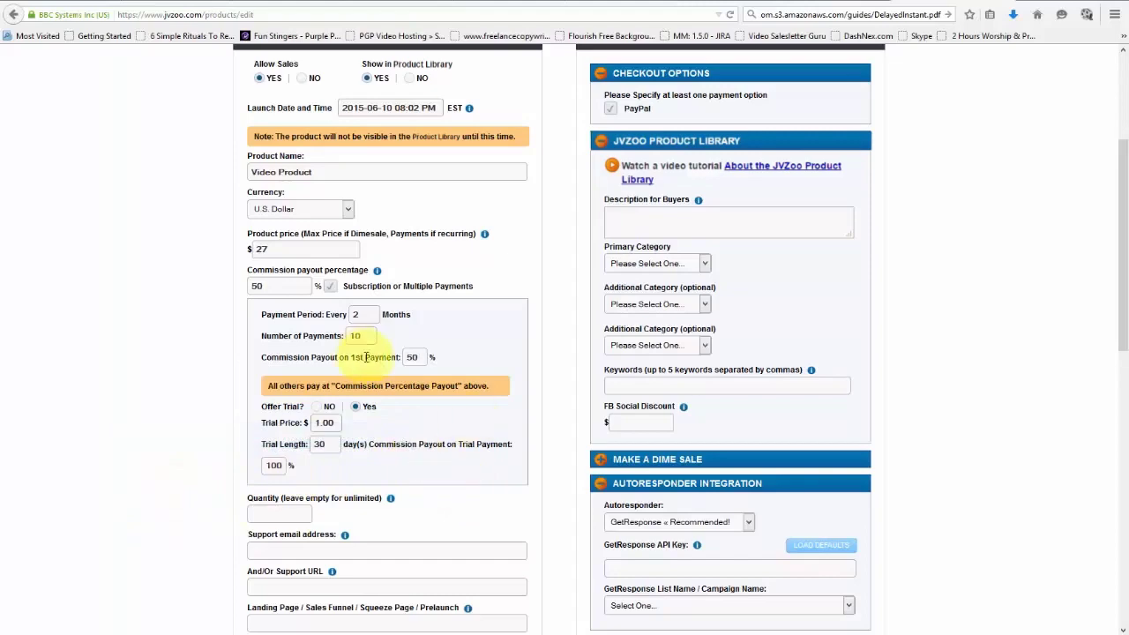
click(330, 291)
Set the quantity available to 100 and enter the support email address.
click(737, 297)
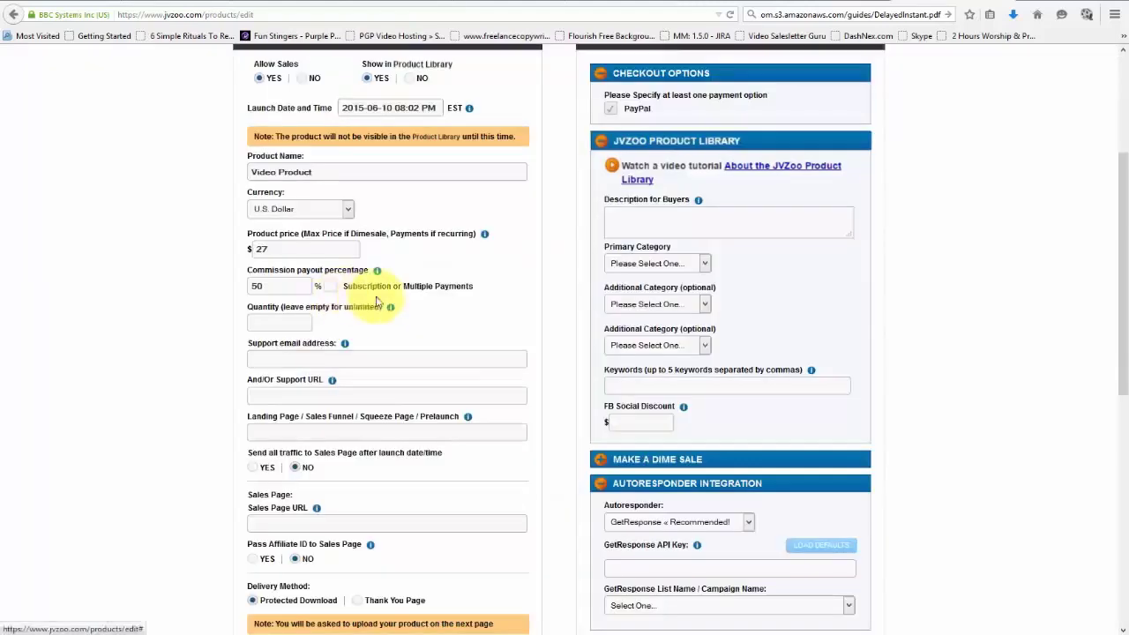
click(288, 326)
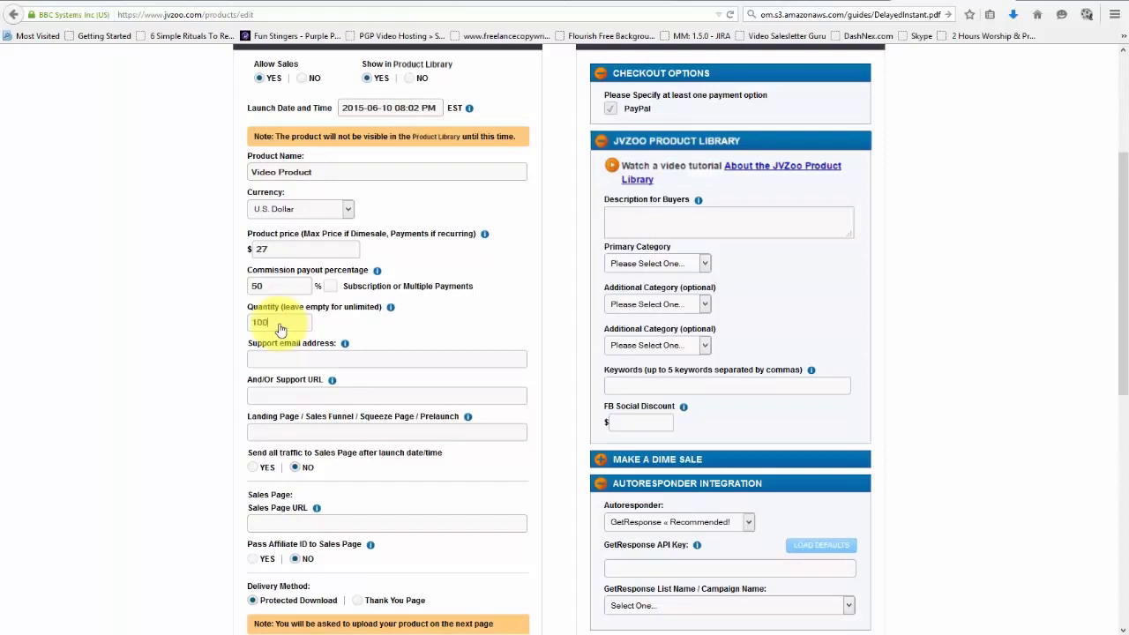
click(277, 362)
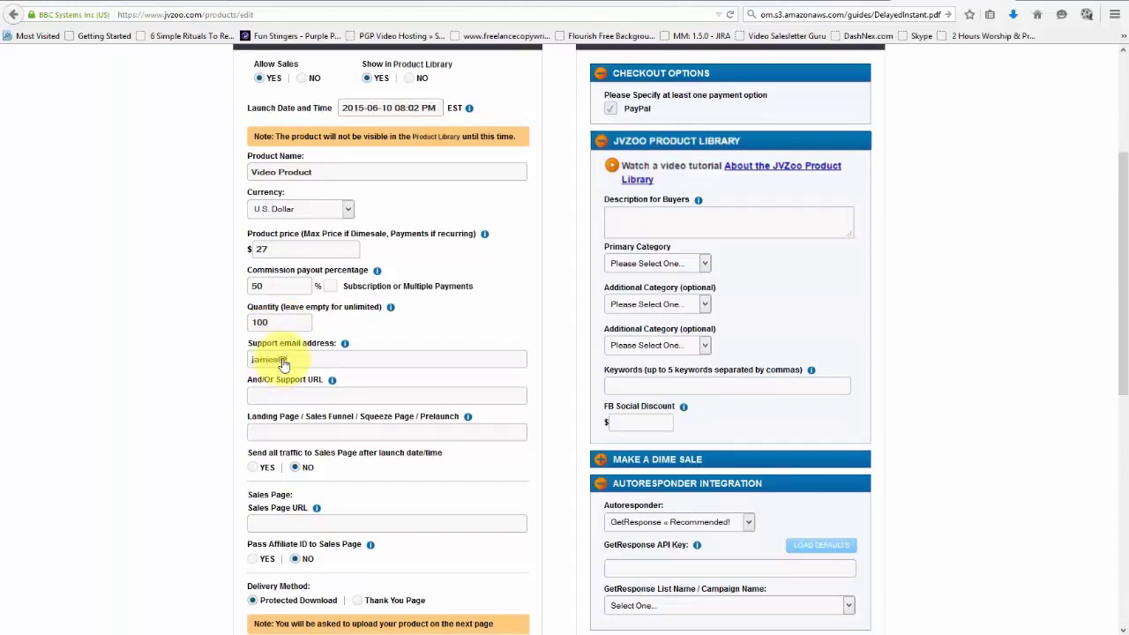
click(365, 397)
text(http:)
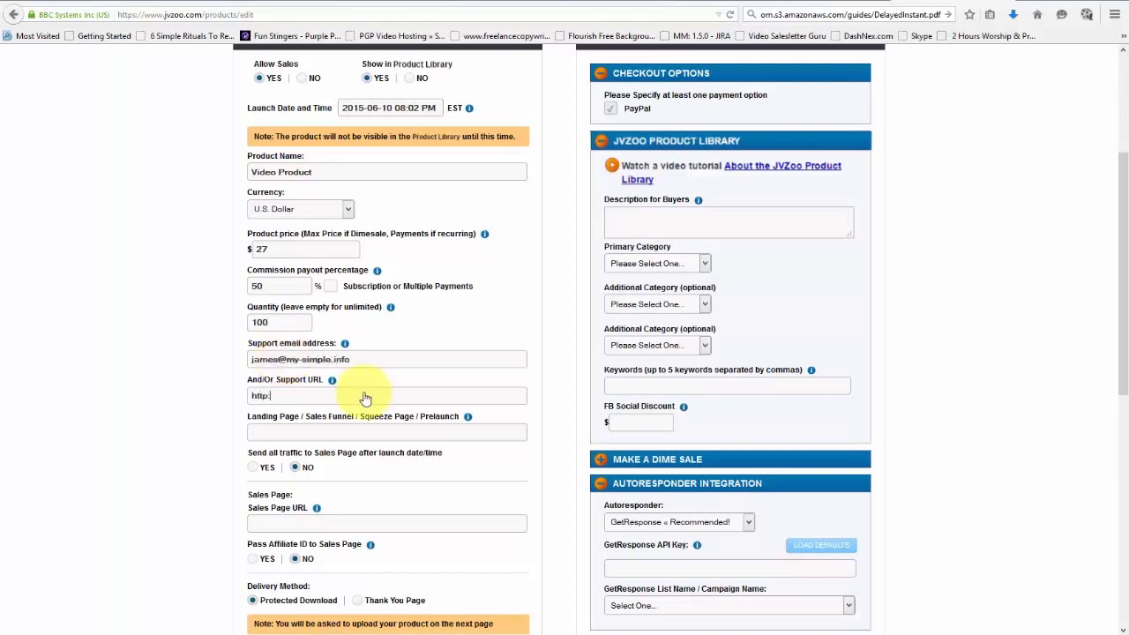
text(//mysupport.com)
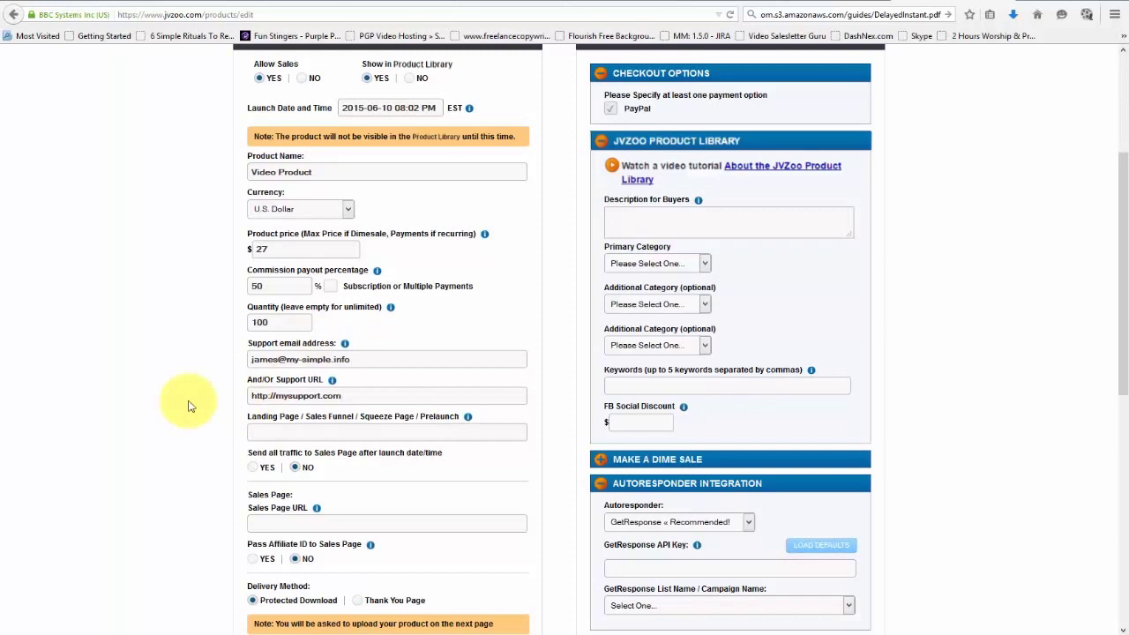
click(325, 432)
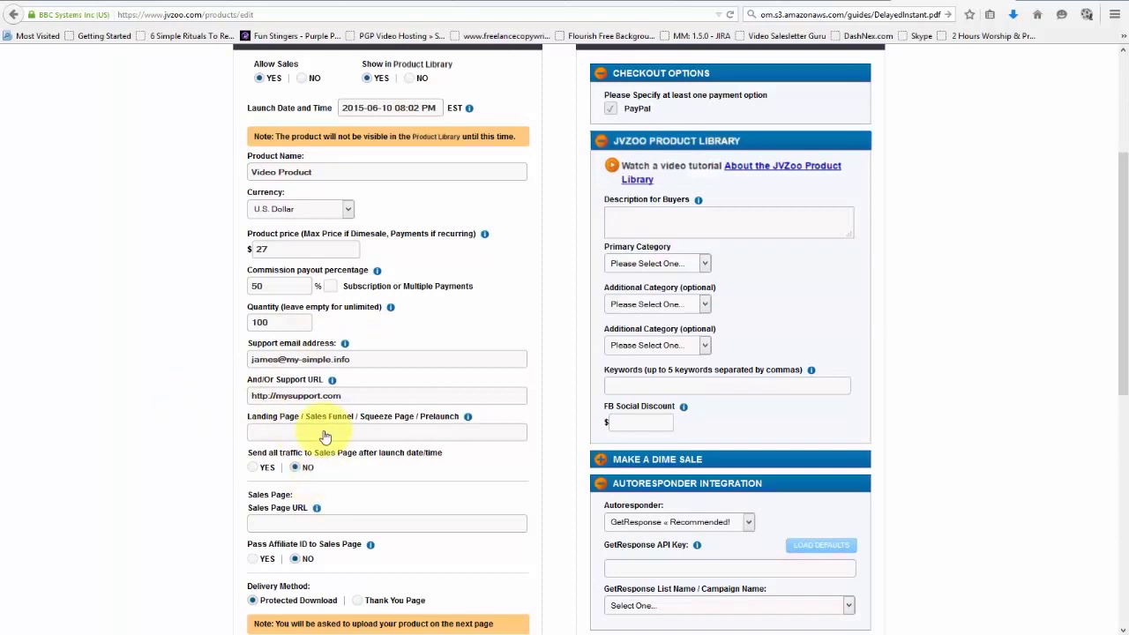
text(http://myprelaunchpage.com)
scroll(326, 436, down, 3)
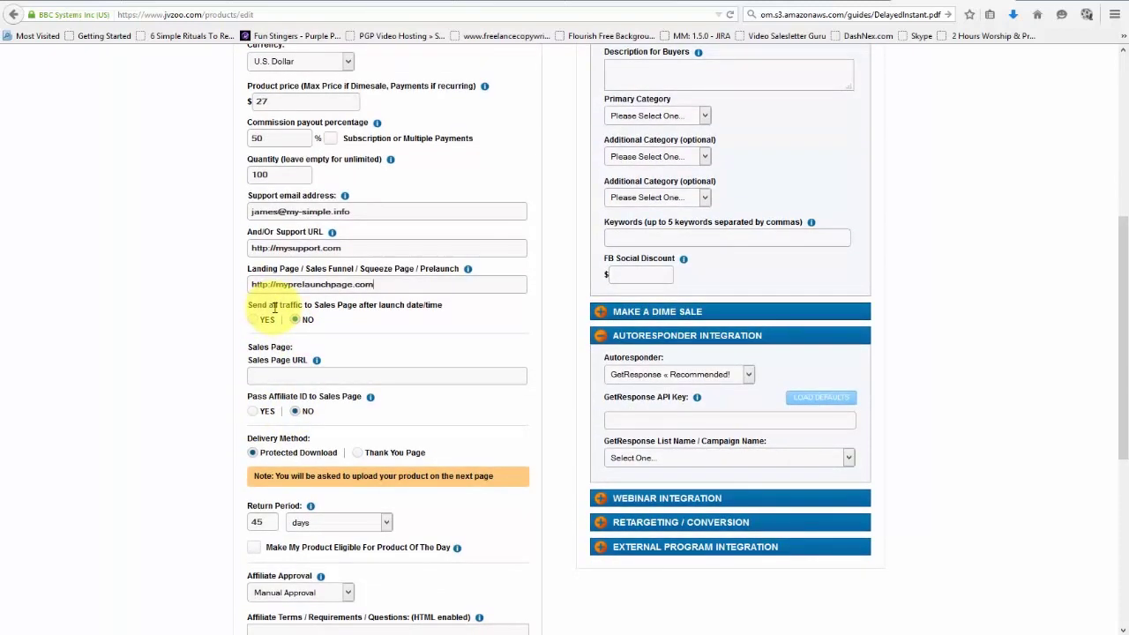
scroll(297, 317, up, 3)
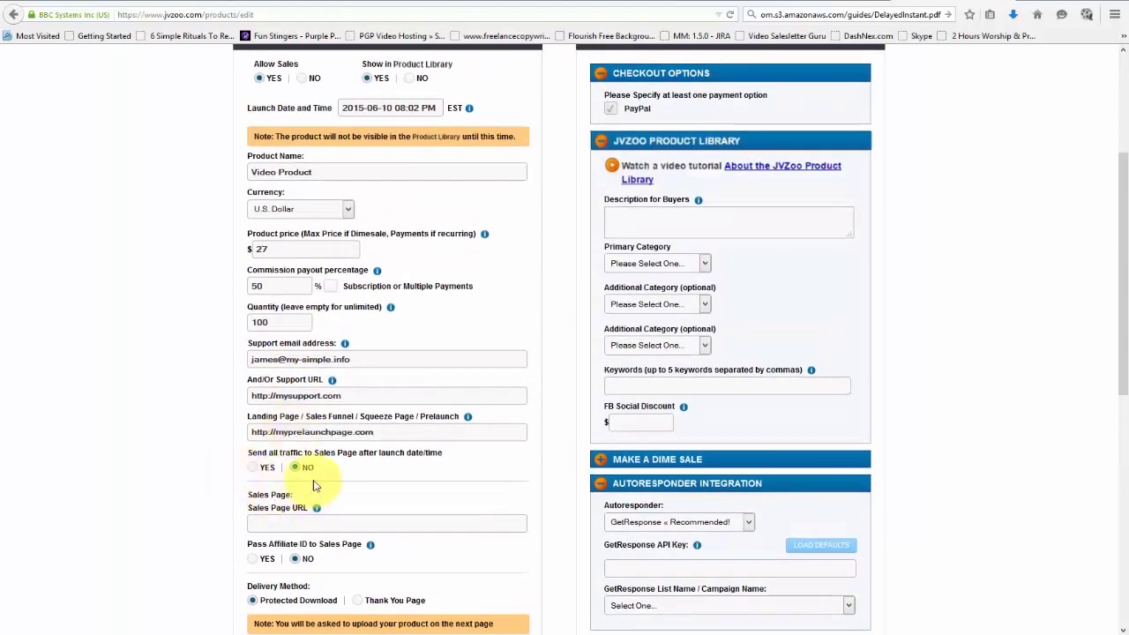
click(260, 468)
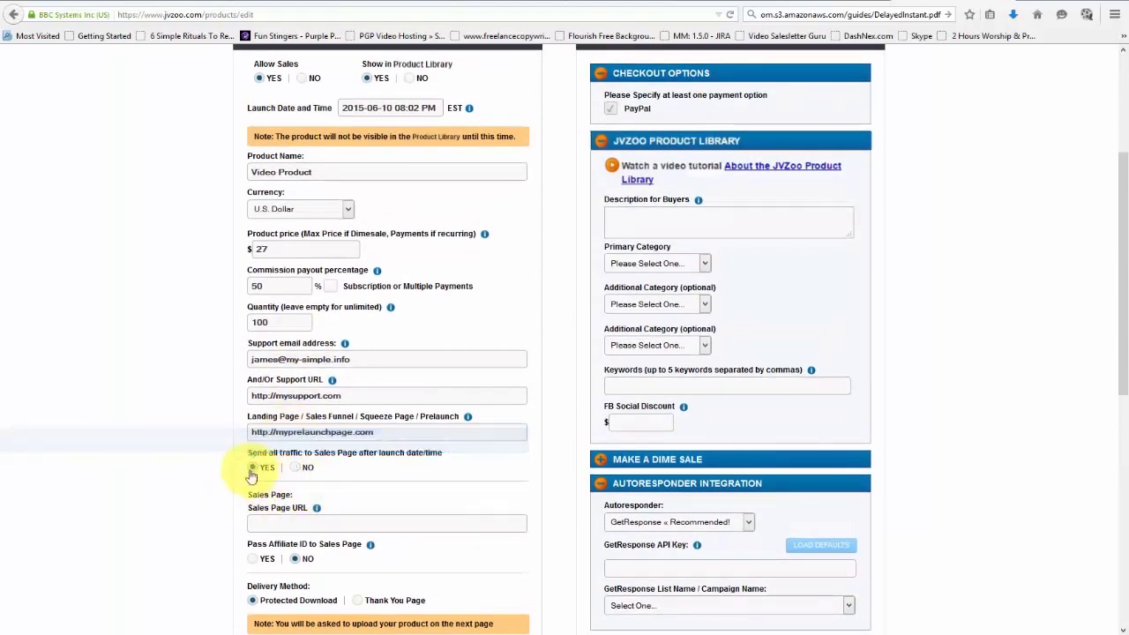
scroll(300, 451, up, 3)
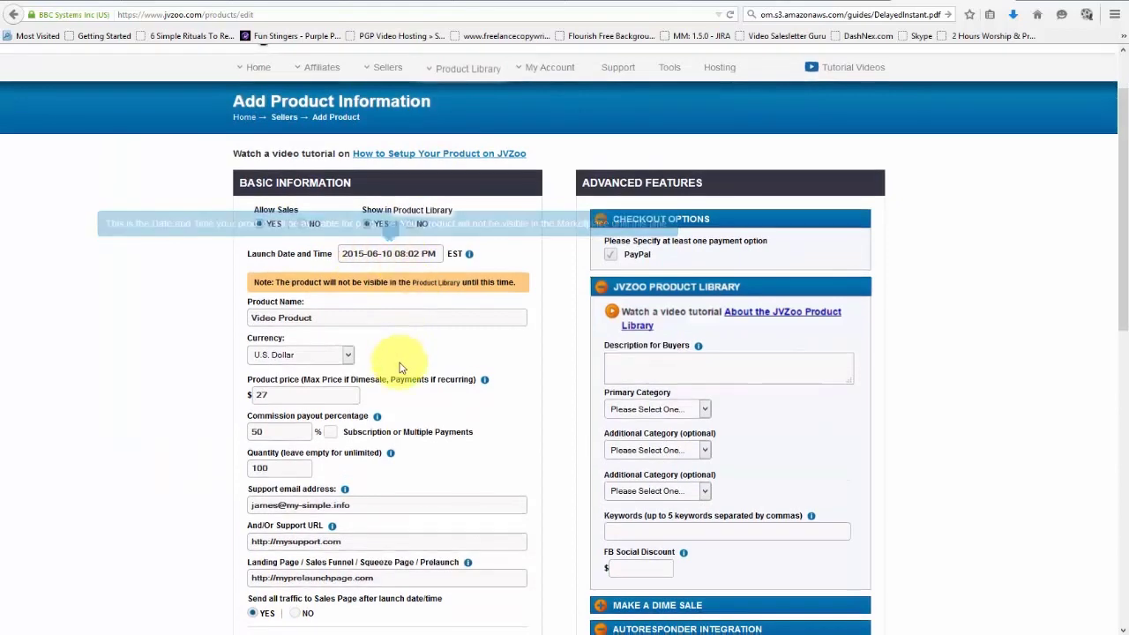
scroll(262, 459, down, 5)
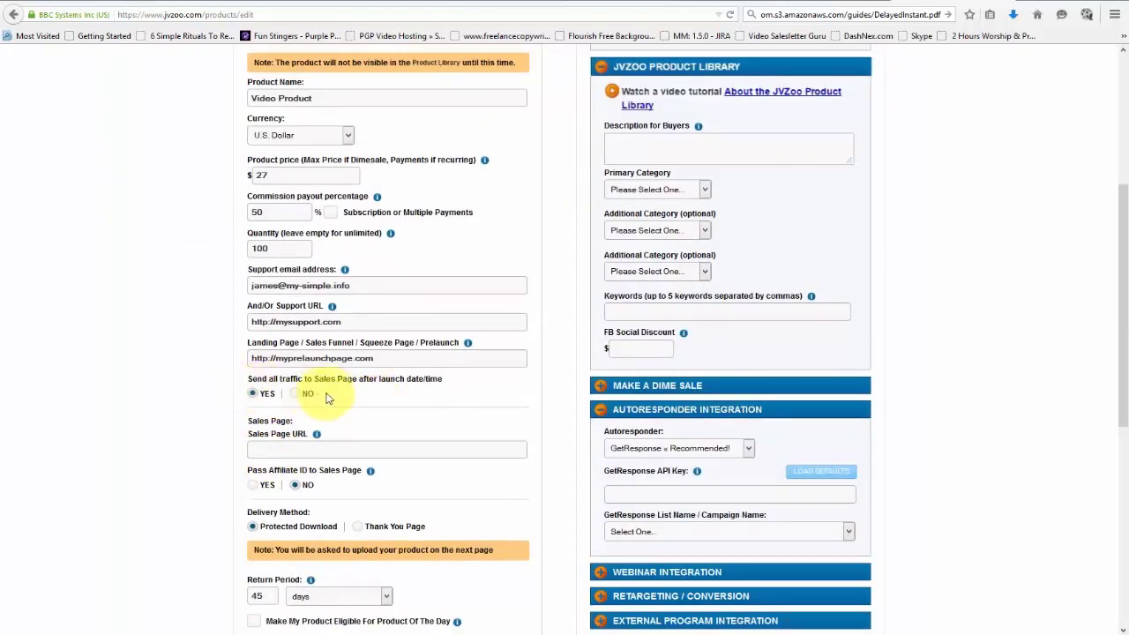
scroll(520, 326, up, 3)
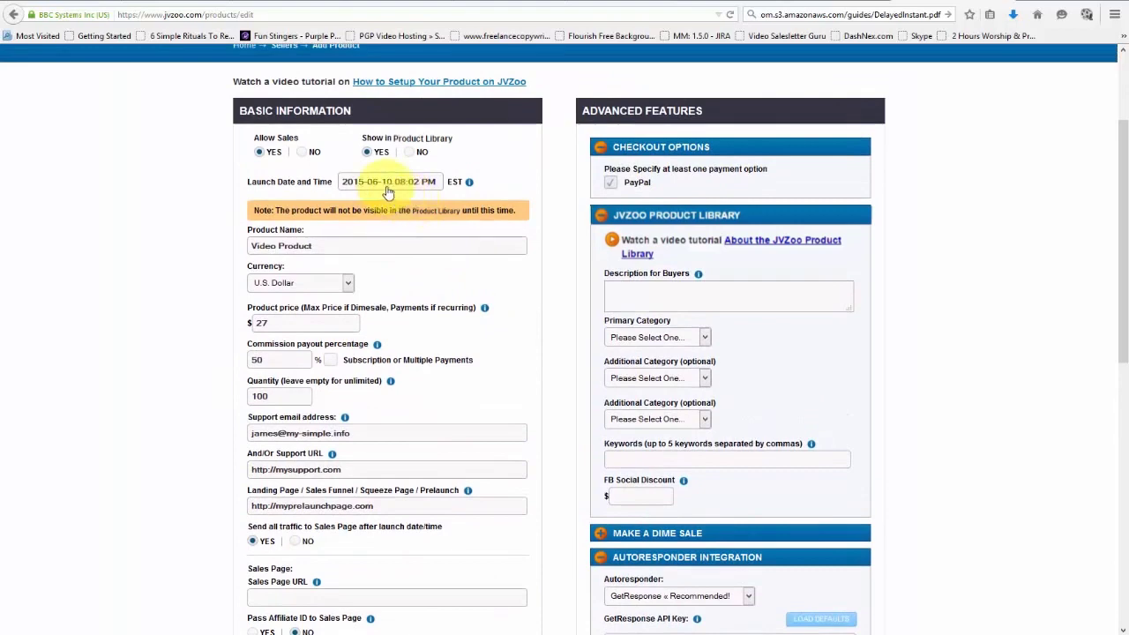
mouse_move(430, 185)
scroll(323, 289, down, 5)
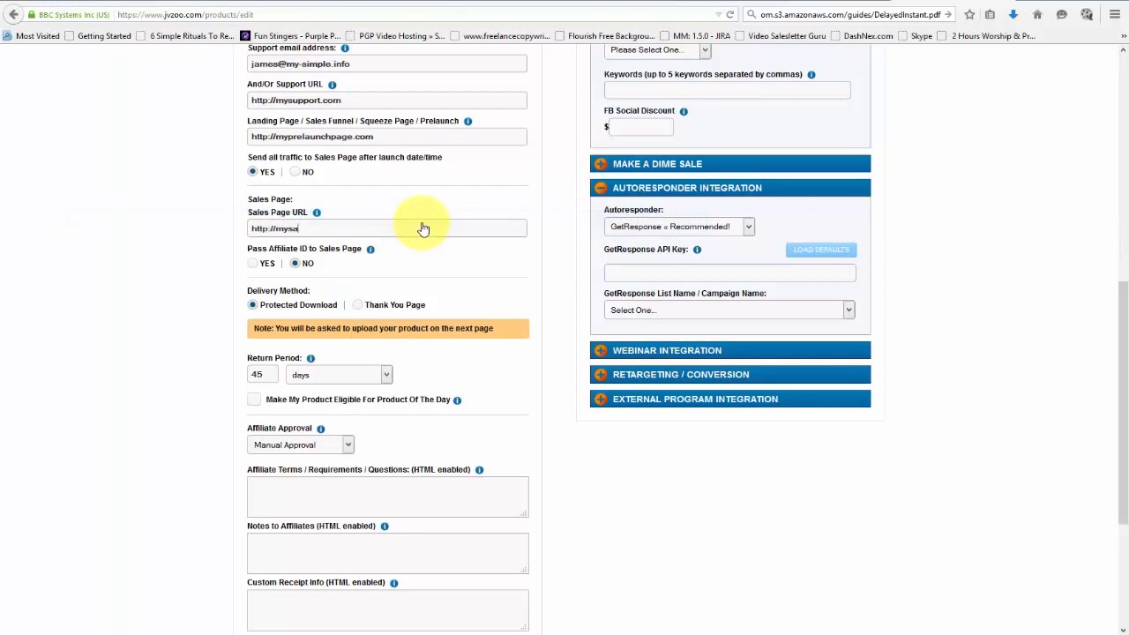
text(lespage.com)
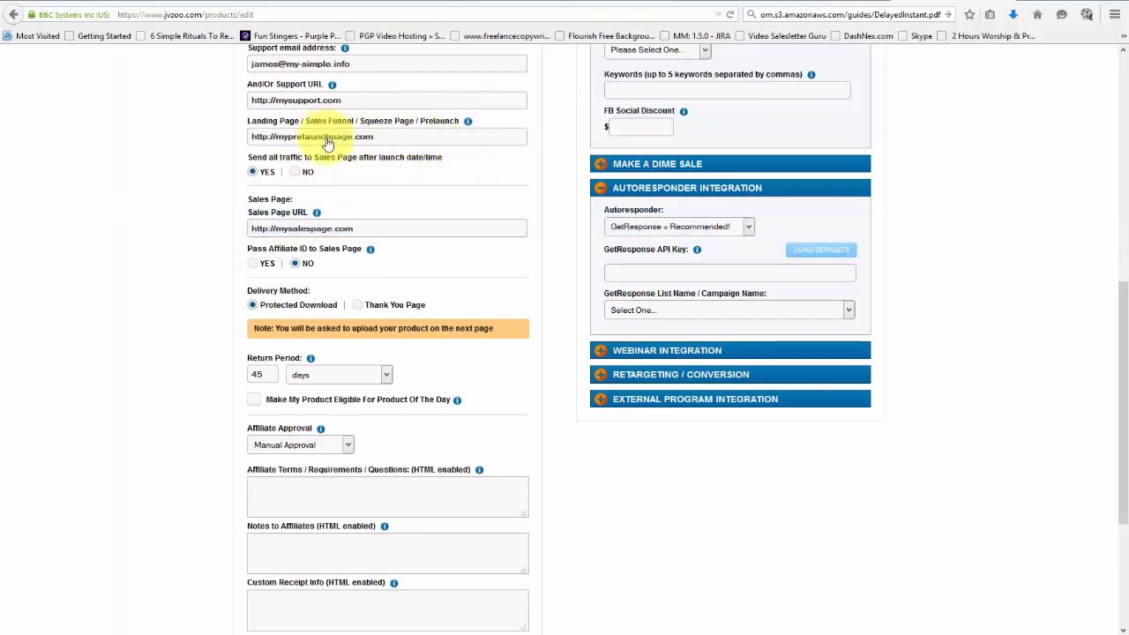
mouse_move(371, 253)
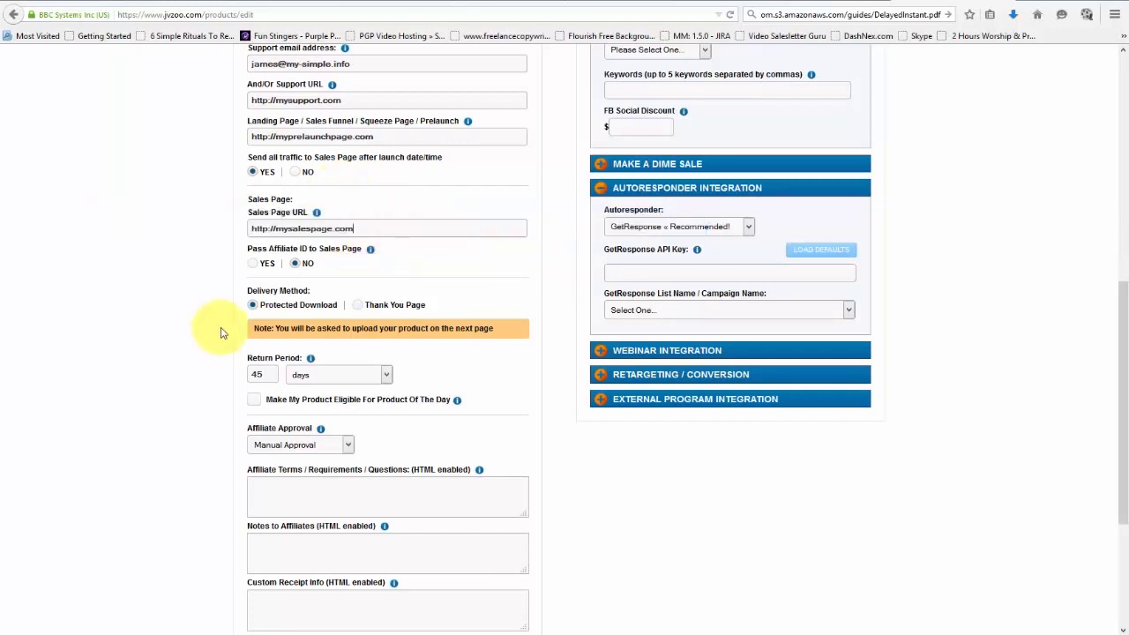
click(358, 306)
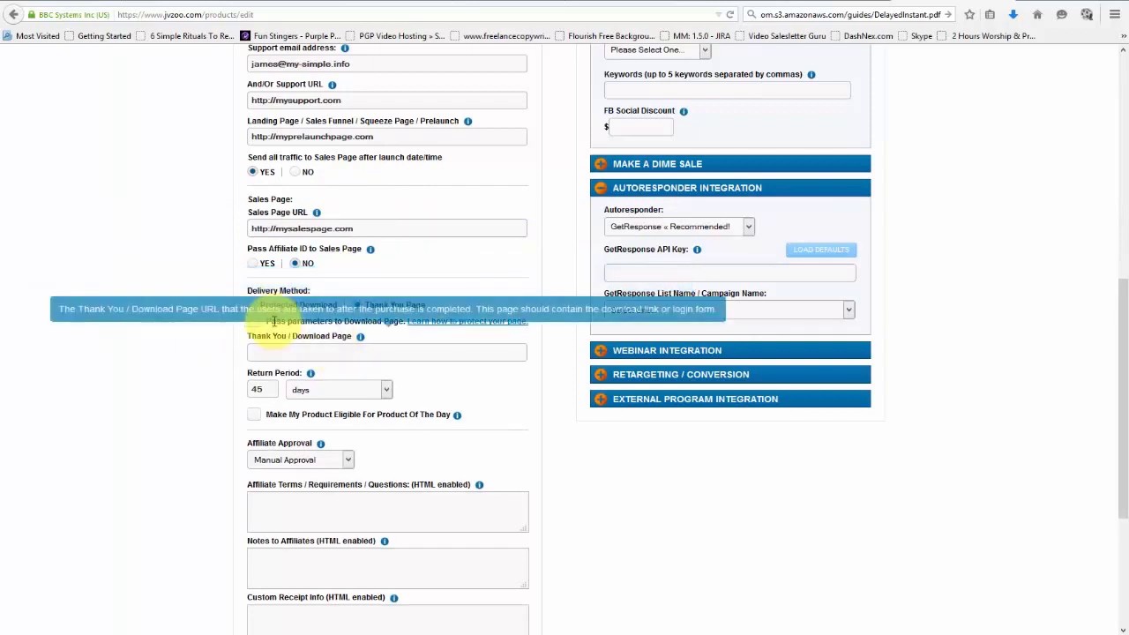
click(255, 305)
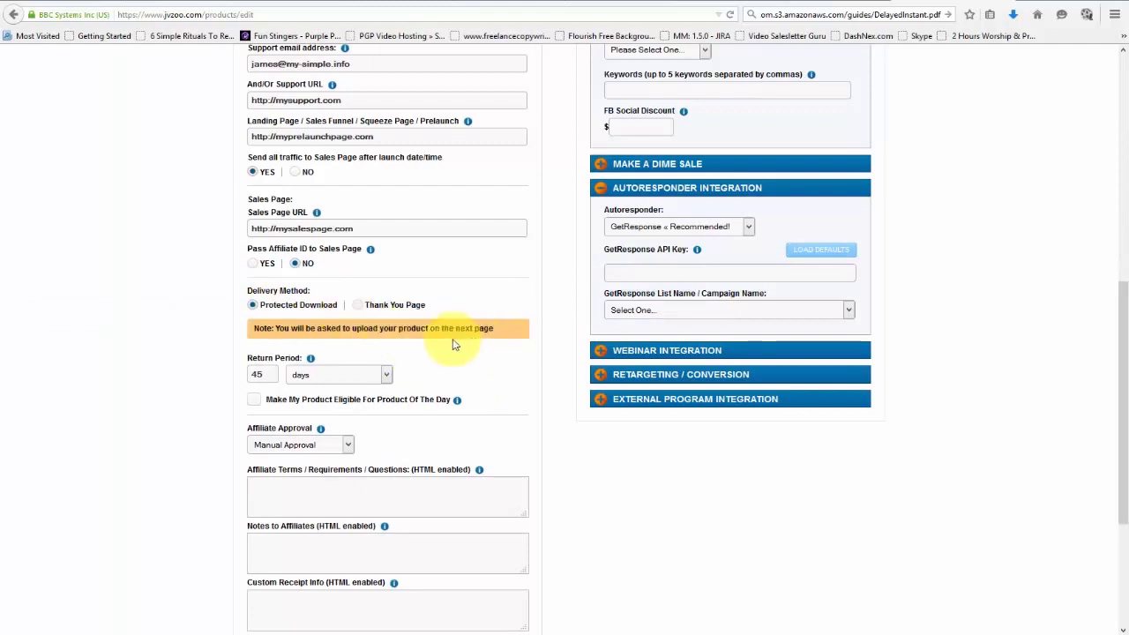
click(357, 306)
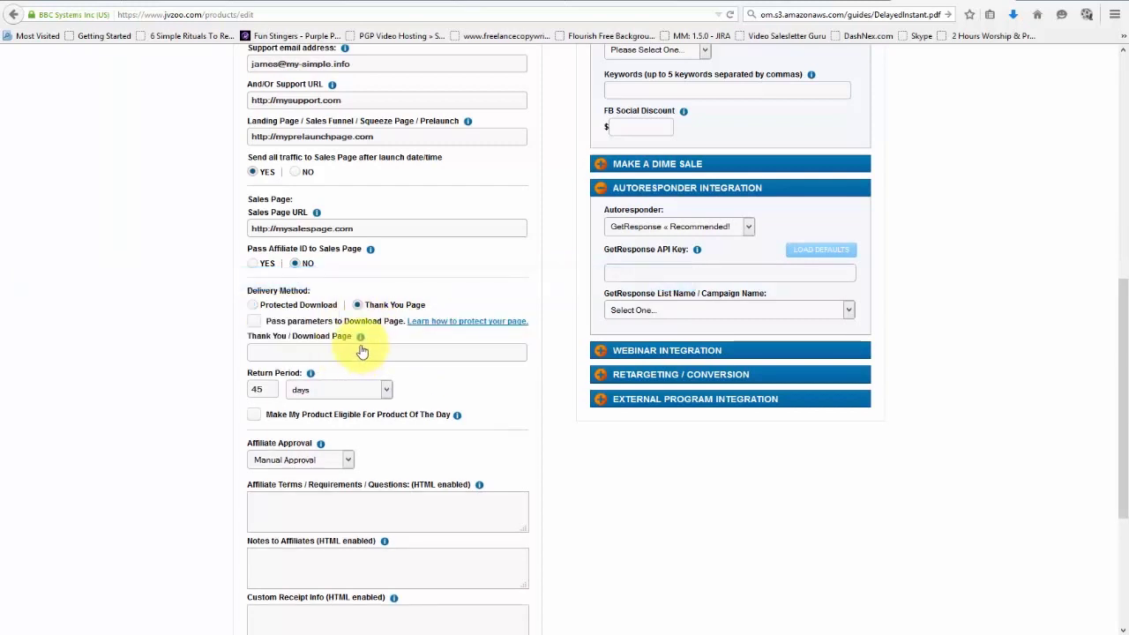
click(254, 322)
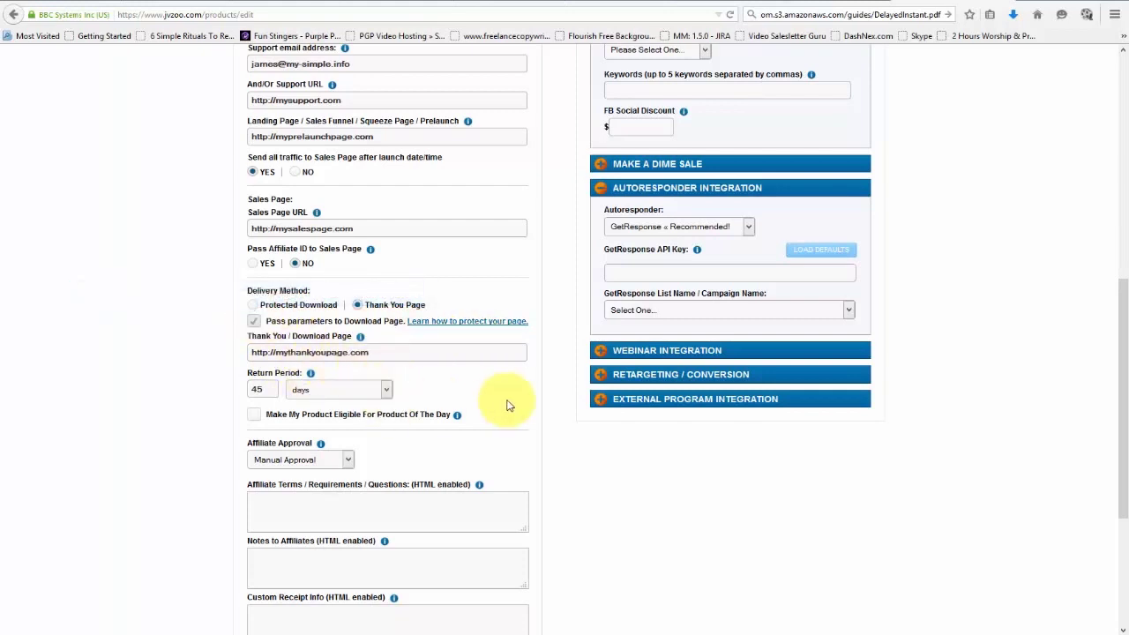
Open the article on protecting the thank-you page, then return to the product form.
right_click(482, 324)
click(529, 329)
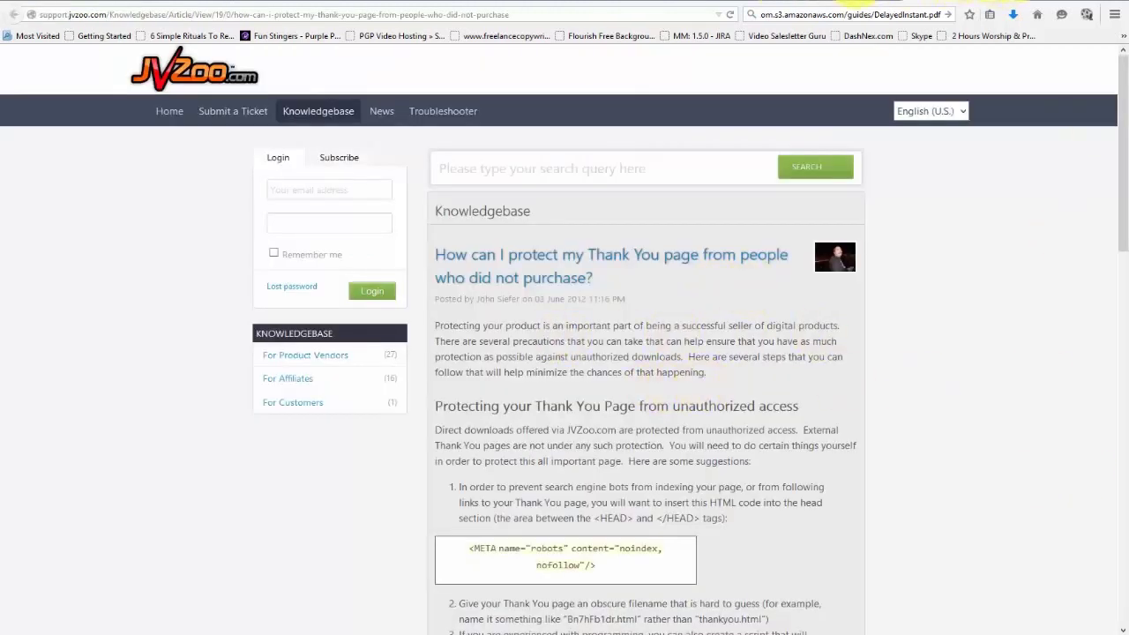
click(854, 3)
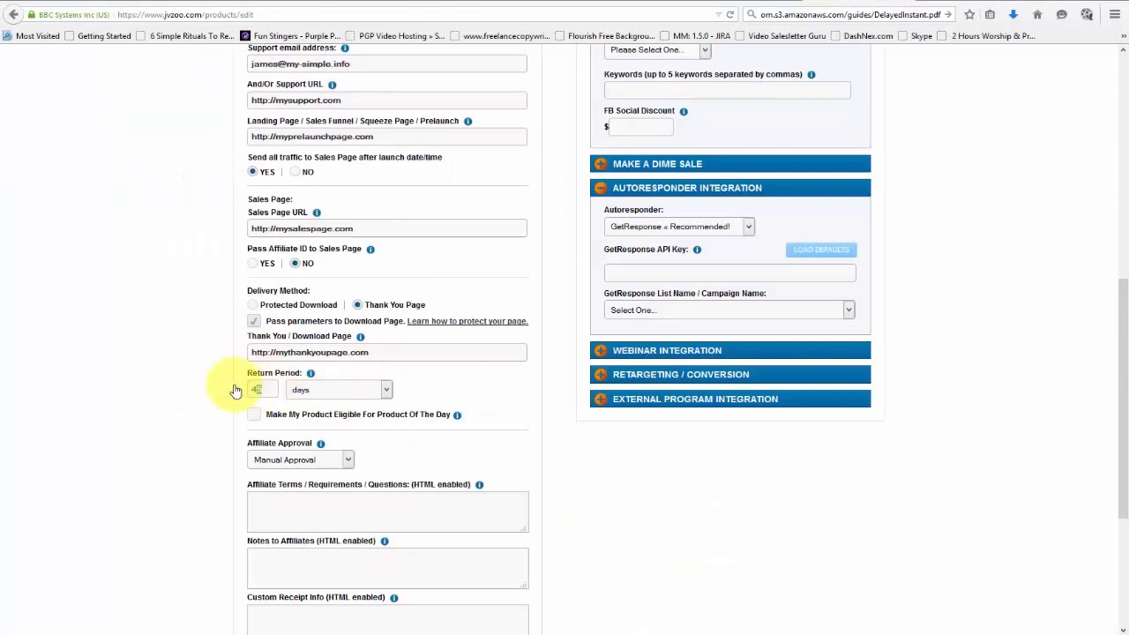
Enter a 30-day return period, make it Product Of The Day eligible, and keep Manual Approval.
text(30)
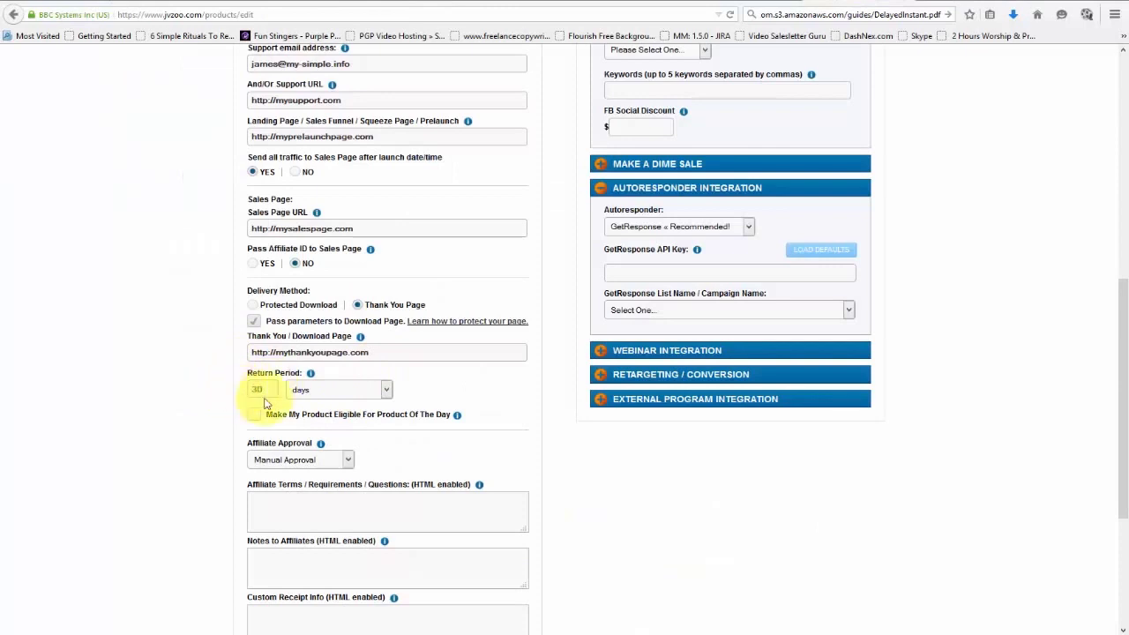
click(254, 416)
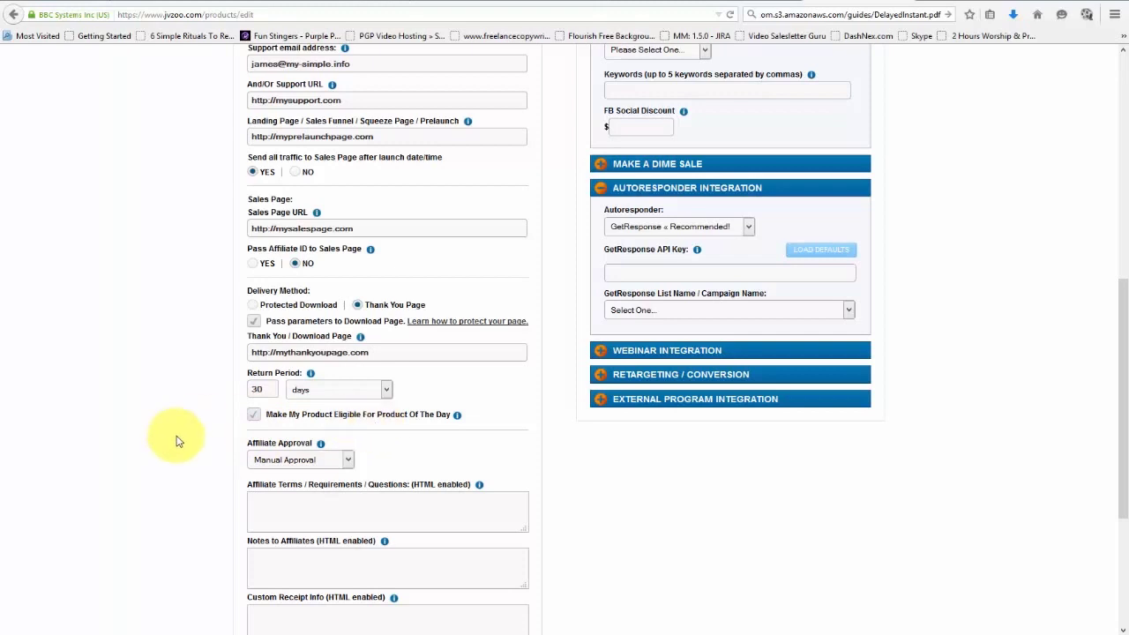
scroll(176, 441, down, 3)
click(301, 312)
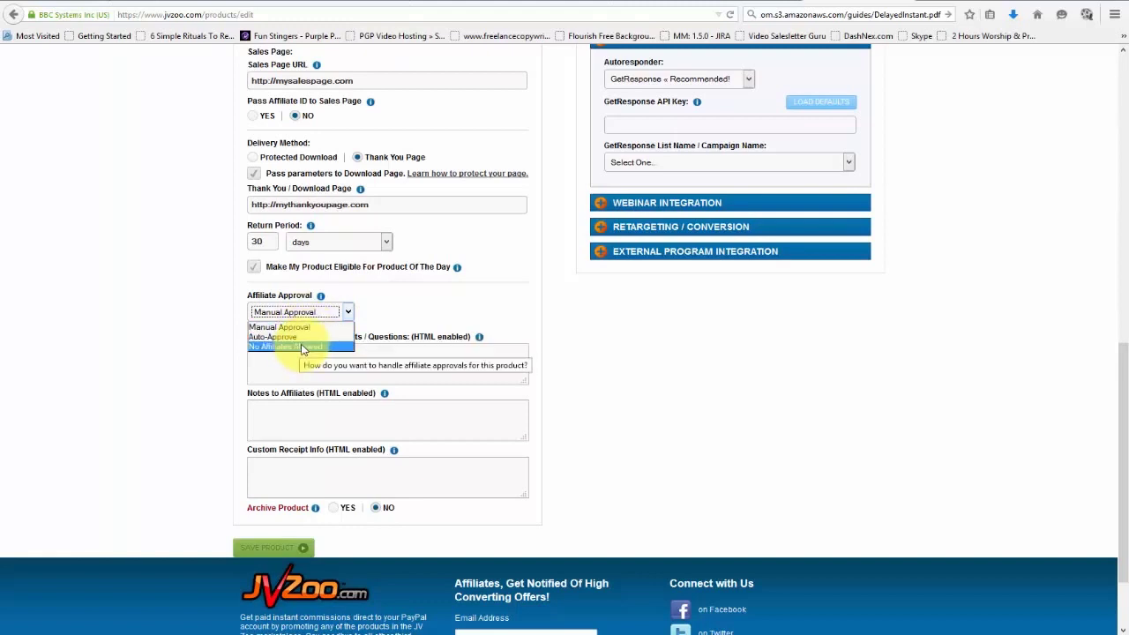
click(359, 345)
click(313, 311)
click(303, 326)
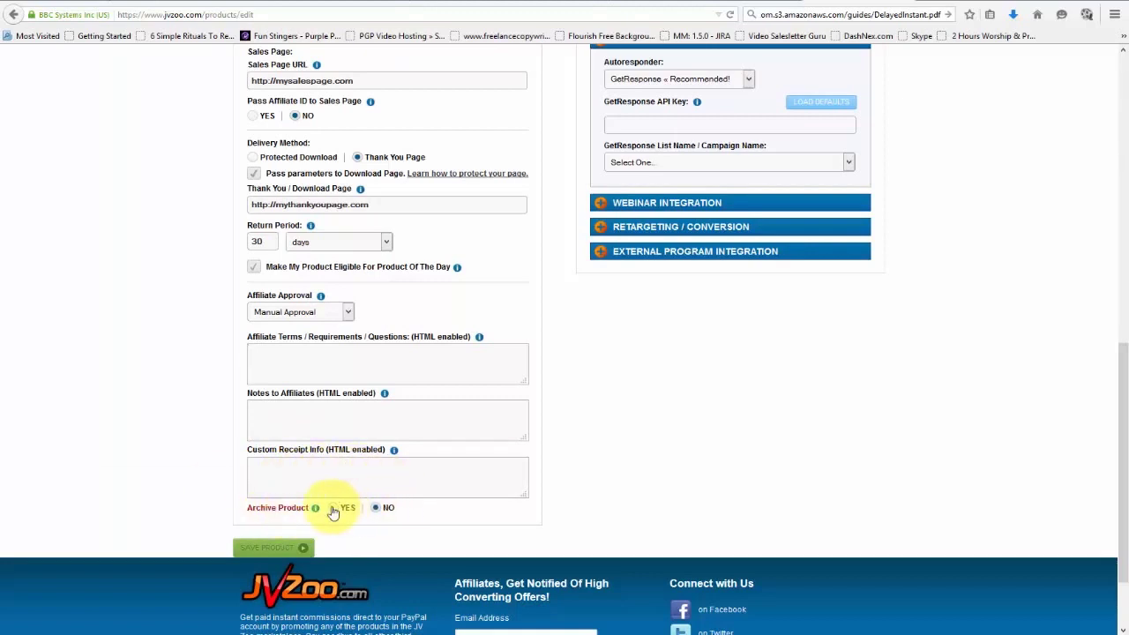
mouse_move(320, 511)
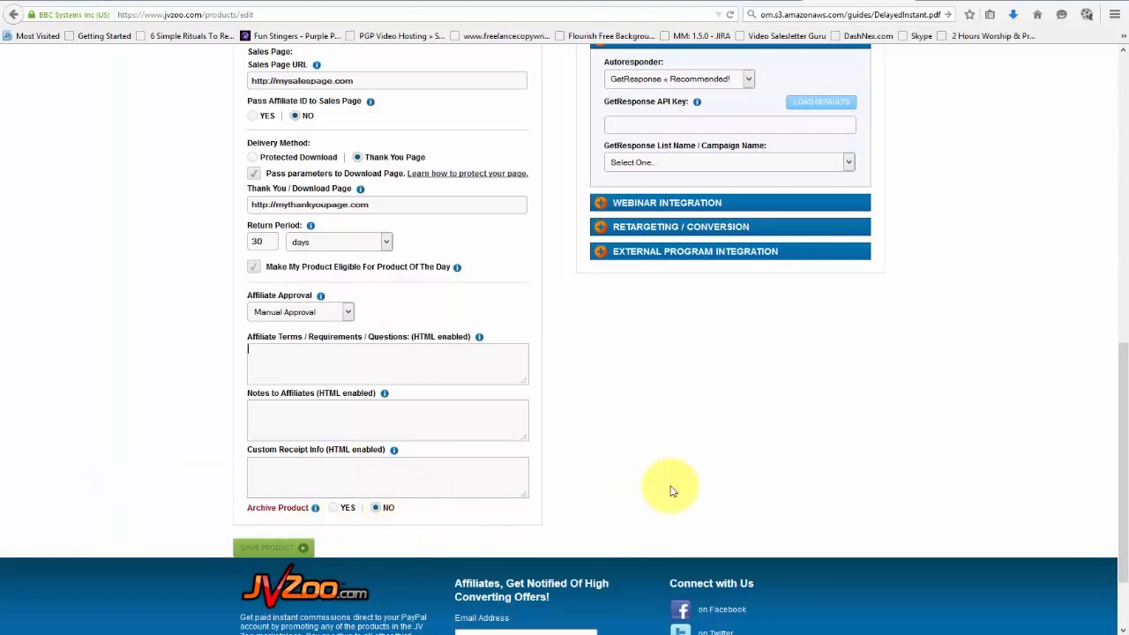
scroll(680, 499, up, 5)
Give the Product Library a buyer description starting 'My product is great...'.
scroll(864, 397, up, 2)
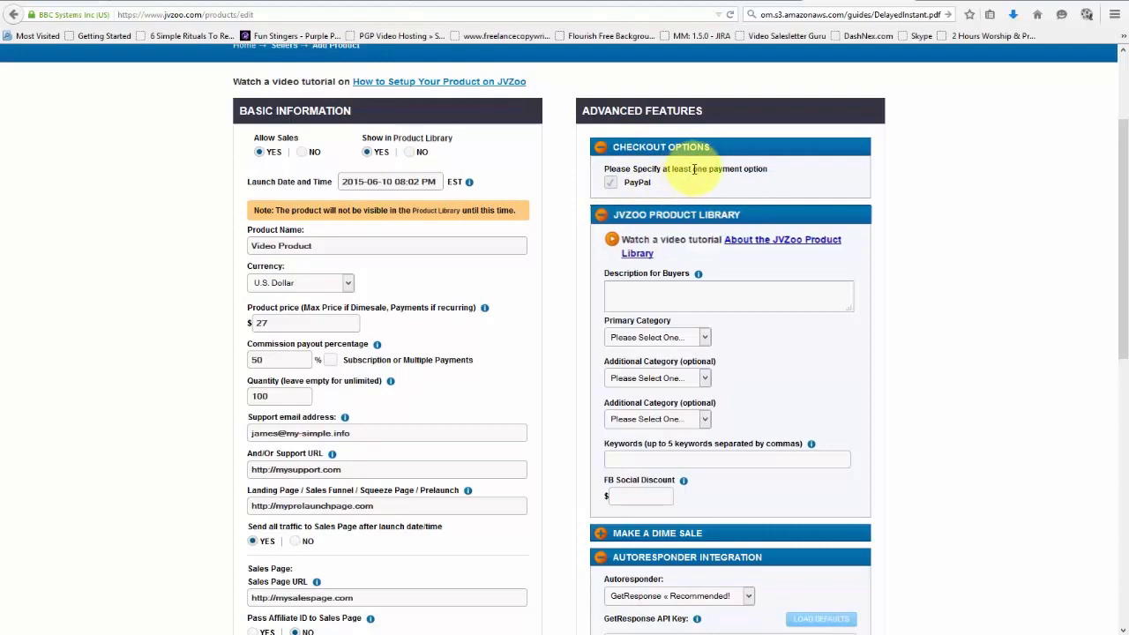
scroll(685, 165, up, 2)
mouse_move(548, 149)
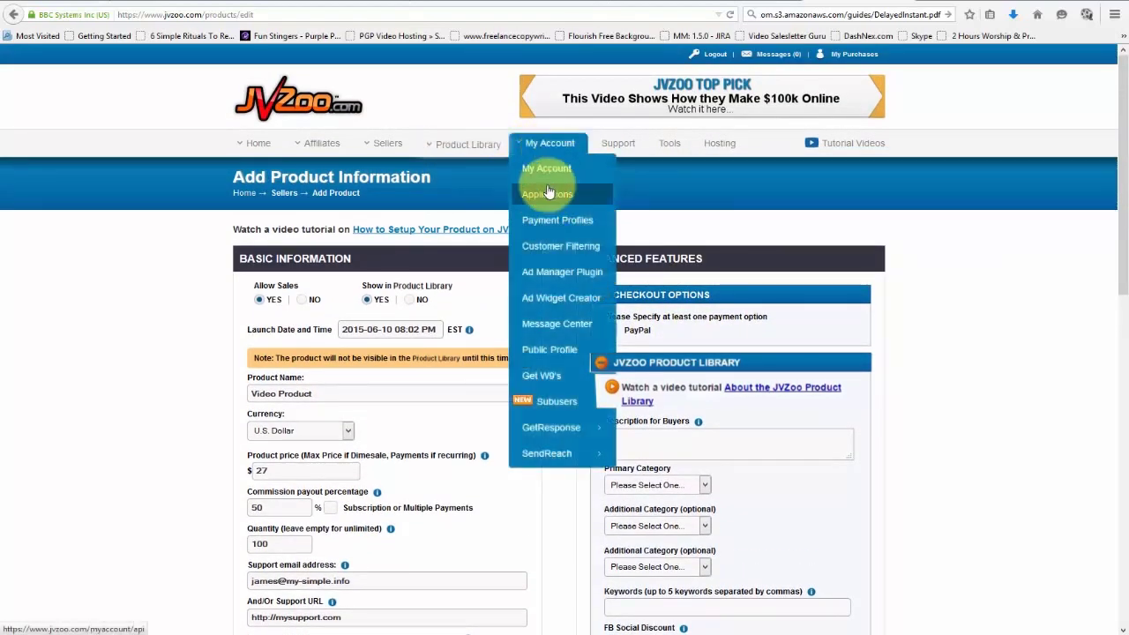
scroll(882, 211, down, 1)
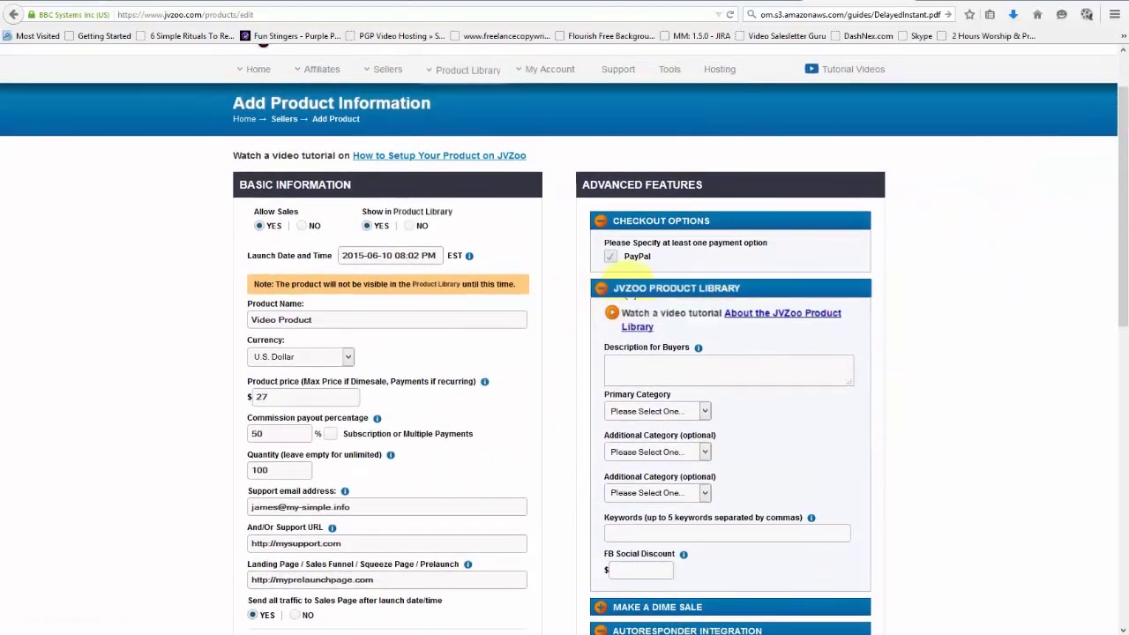
scroll(606, 297, down, 1)
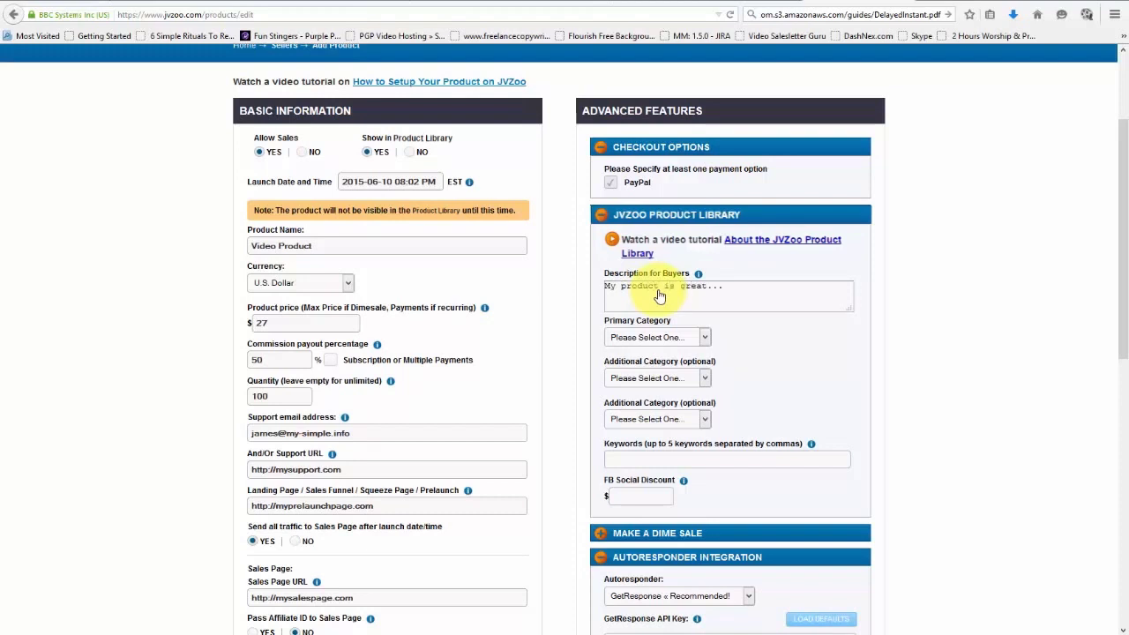
Pick Business / Finance primary and additional categories, with Entrepreneurship as the third.
click(706, 338)
click(694, 369)
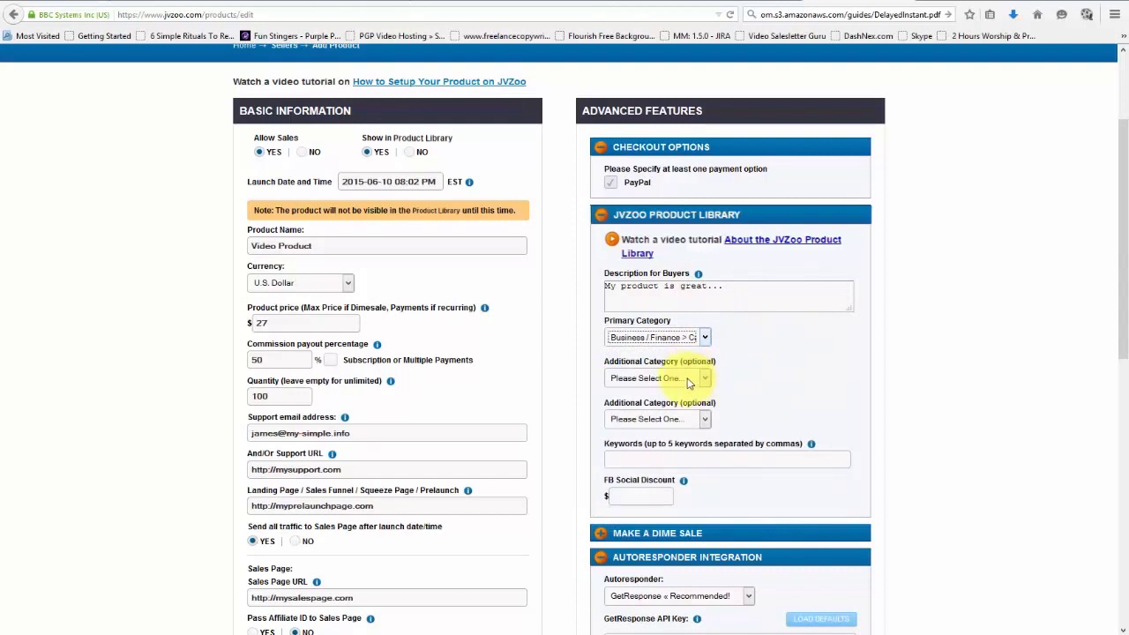
click(688, 383)
click(697, 455)
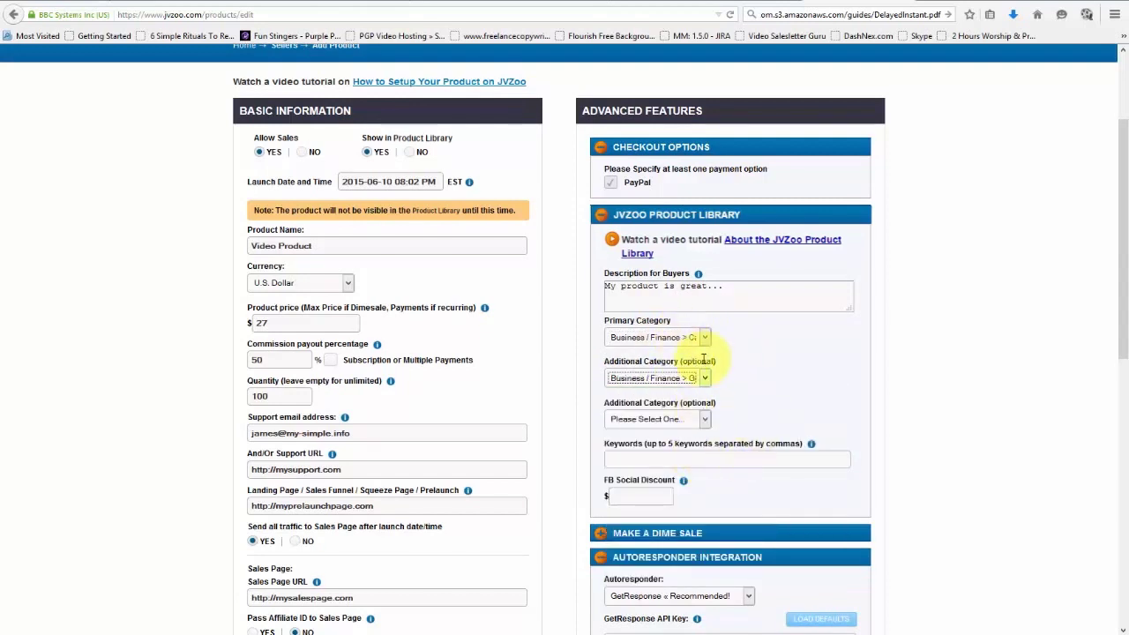
click(674, 421)
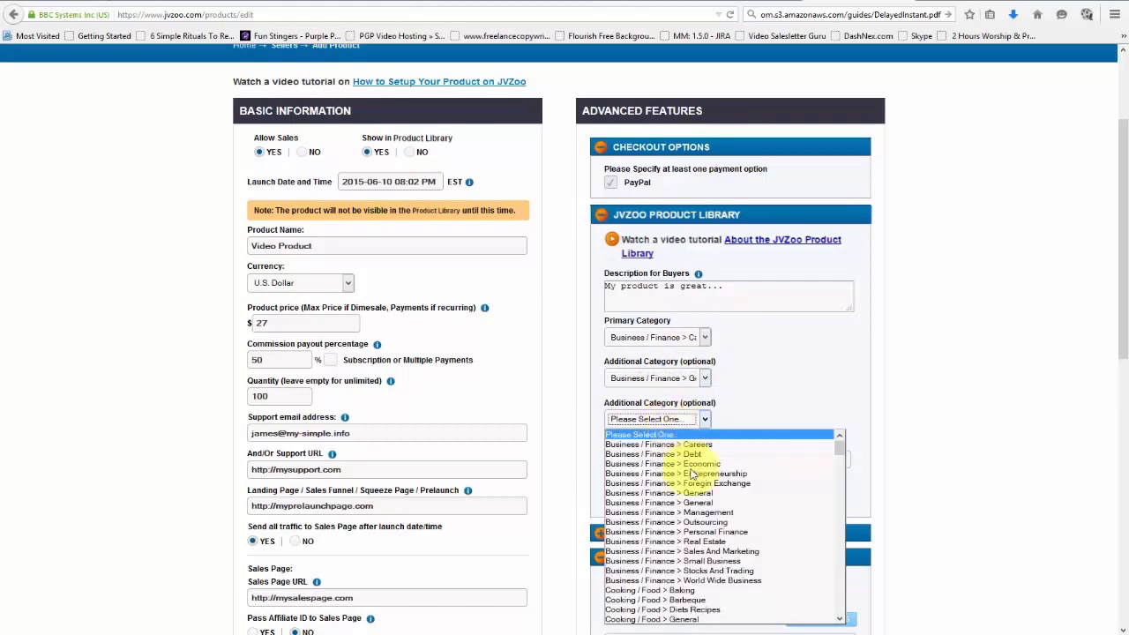
click(749, 473)
Enter keywords 'sales page, video, software,' and a $5.00 FB Social Discount.
scroll(793, 370, down, 3)
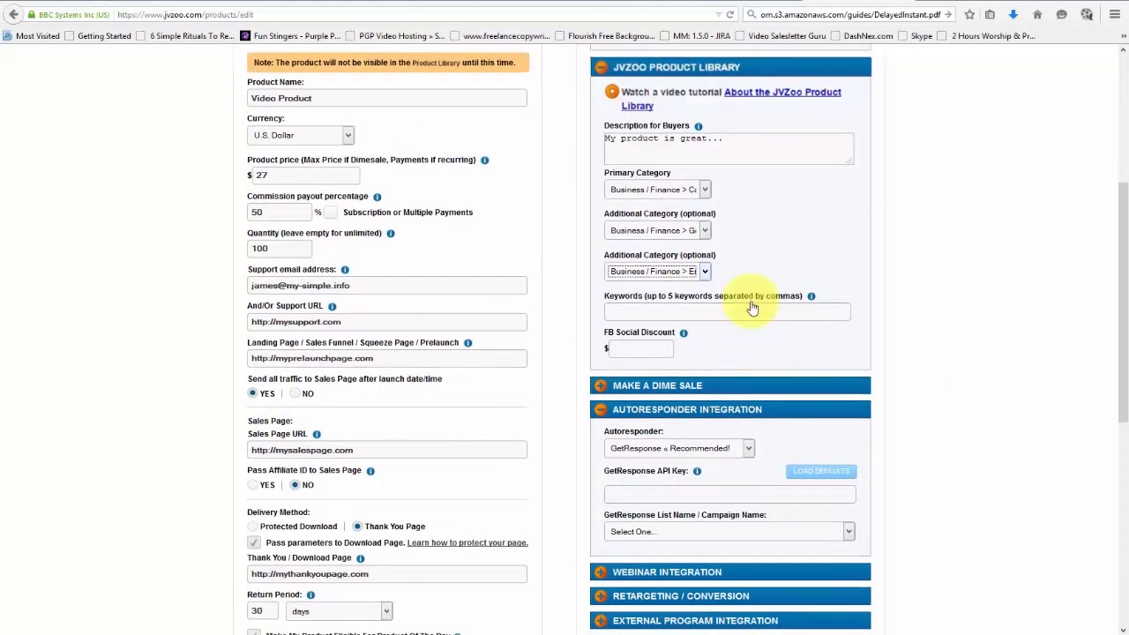
mouse_move(750, 305)
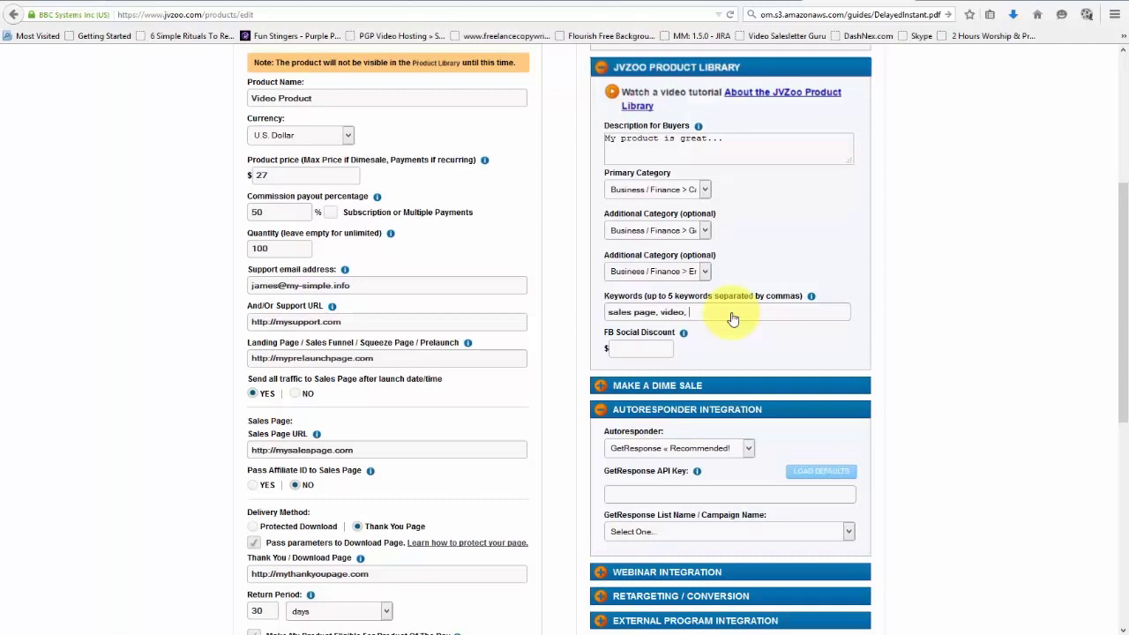
text(software,)
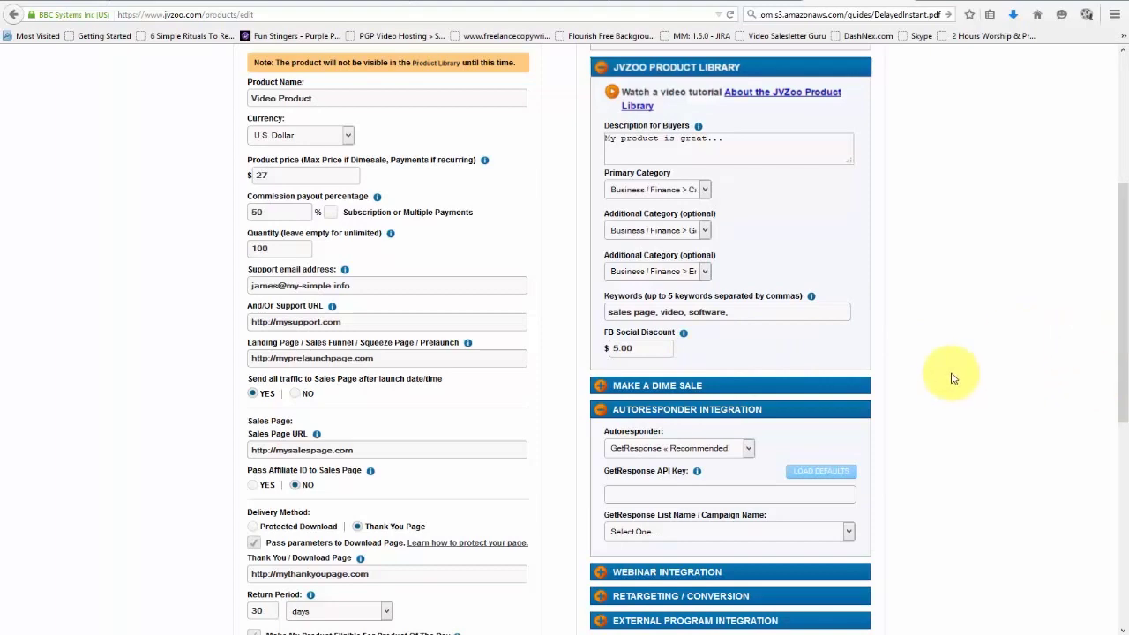
click(607, 386)
Set the dime sale to start at $7.99 and rise $.03 every 50 sales.
scroll(939, 351, down, 5)
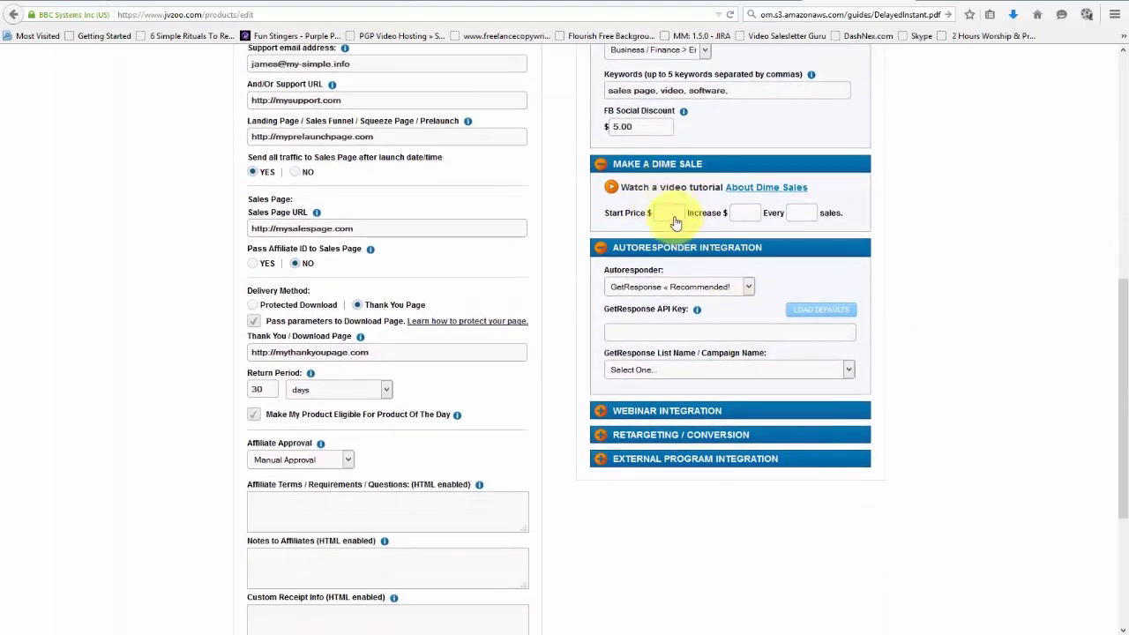
click(681, 219)
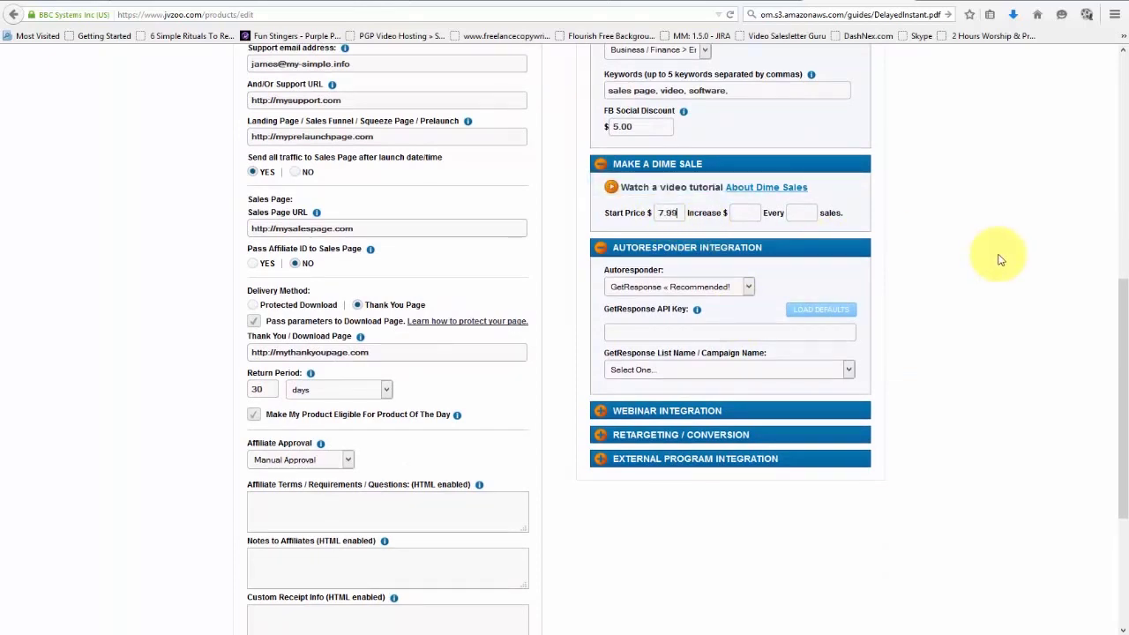
click(739, 212)
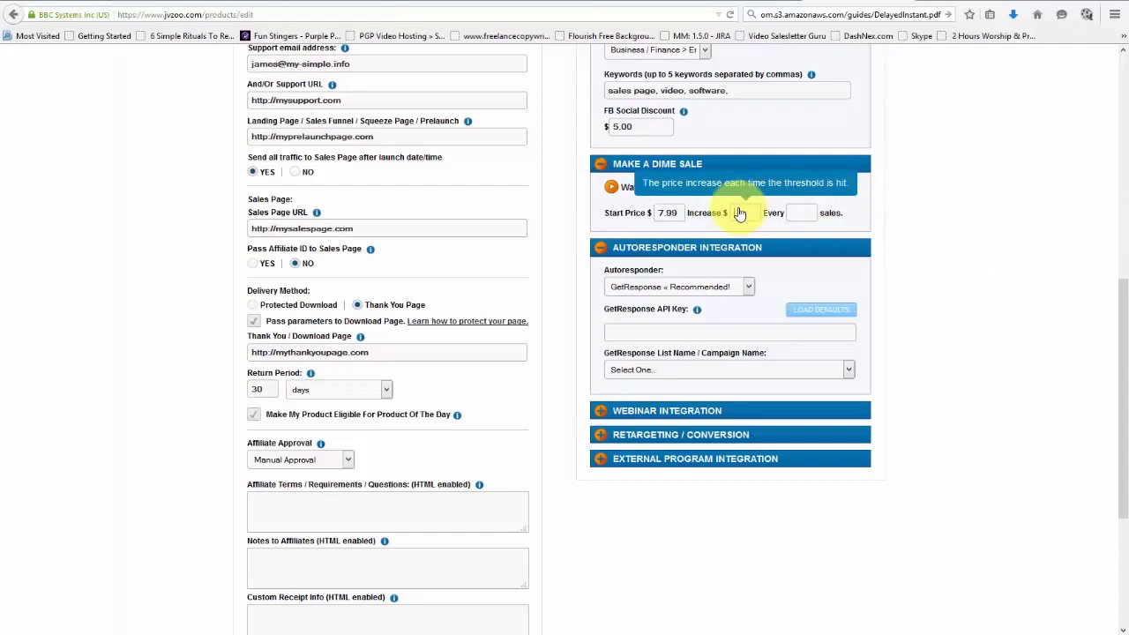
text(.03)
click(798, 212)
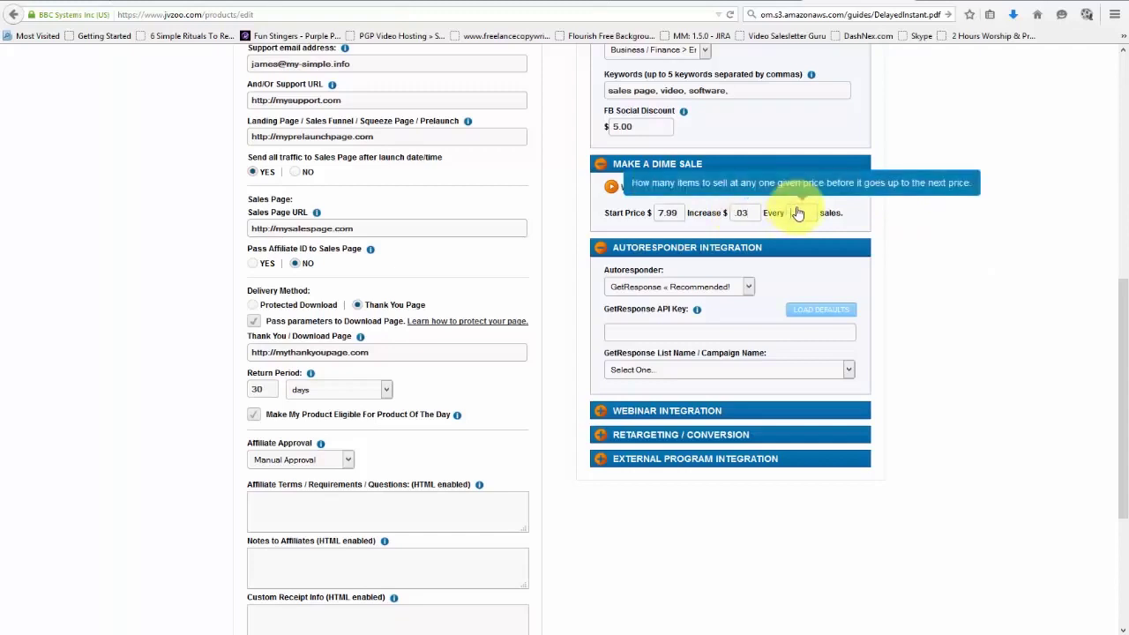
text(50)
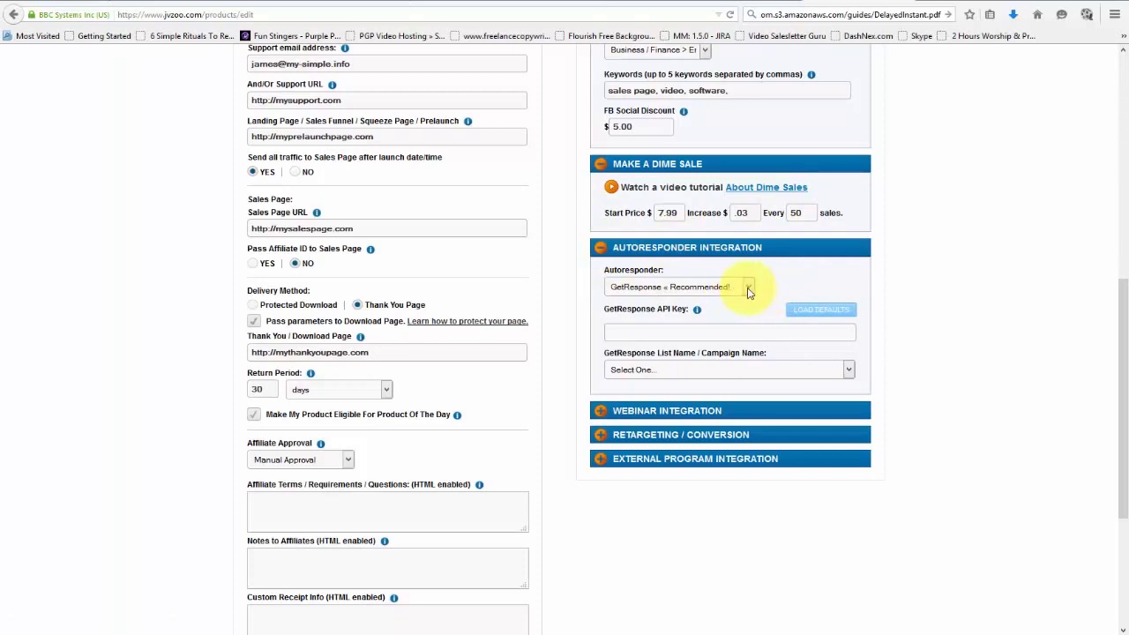
click(747, 293)
Keep GetResponse as the autoresponder and load its default API key.
click(703, 300)
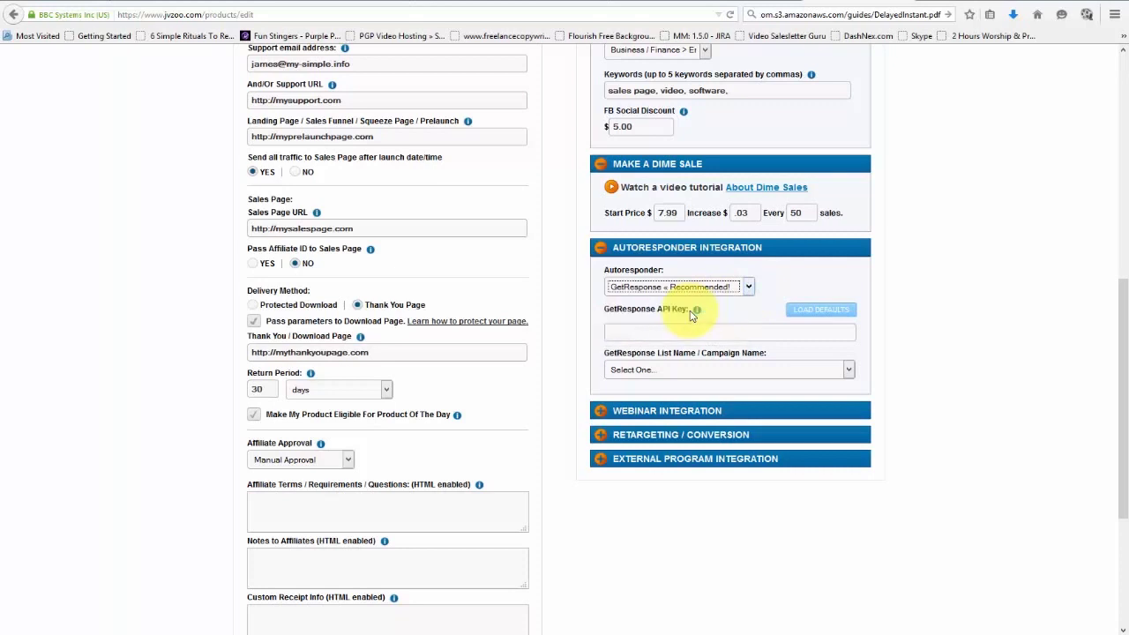
click(748, 287)
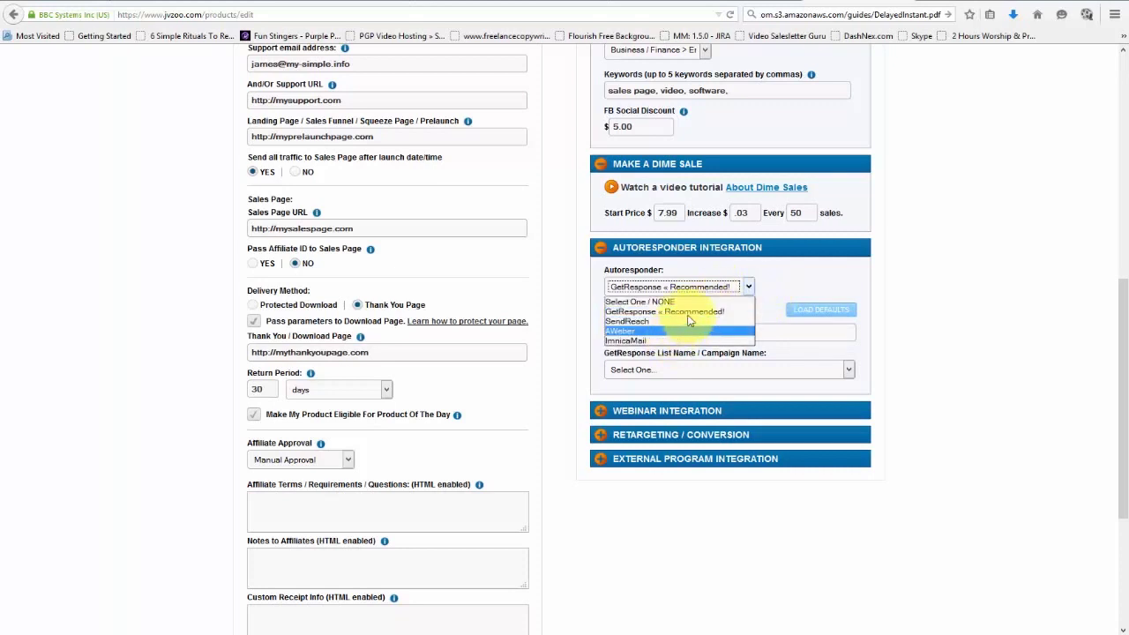
click(692, 313)
click(802, 309)
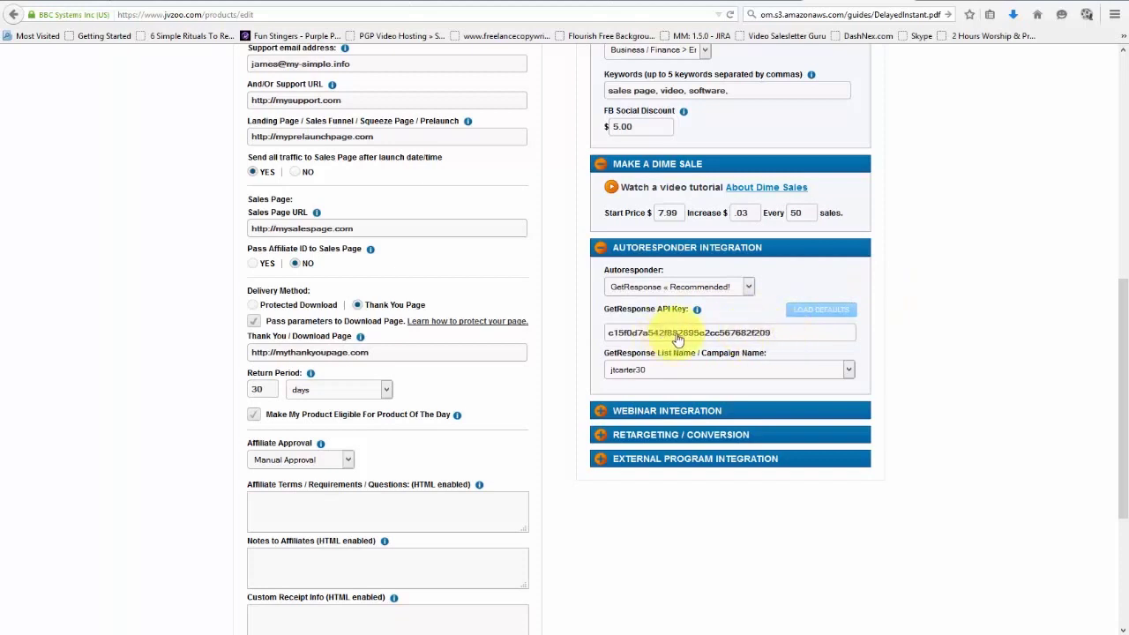
Choose the loaded GetResponse campaign in List Name and expand Webinar Integration.
click(658, 370)
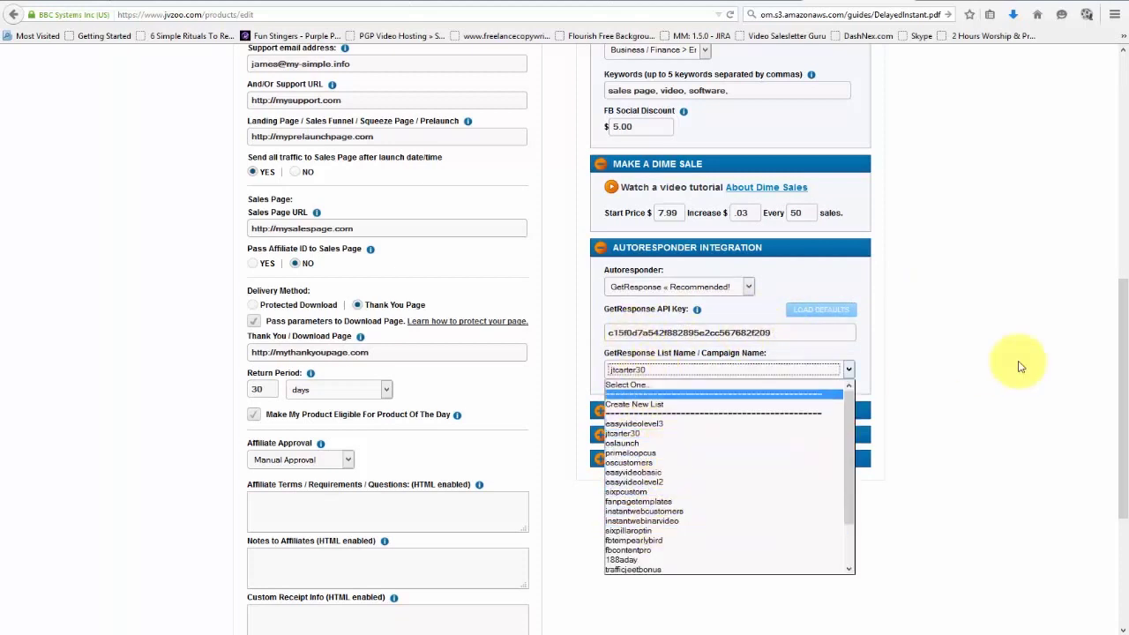
click(948, 352)
scroll(944, 352, down, 2)
click(599, 344)
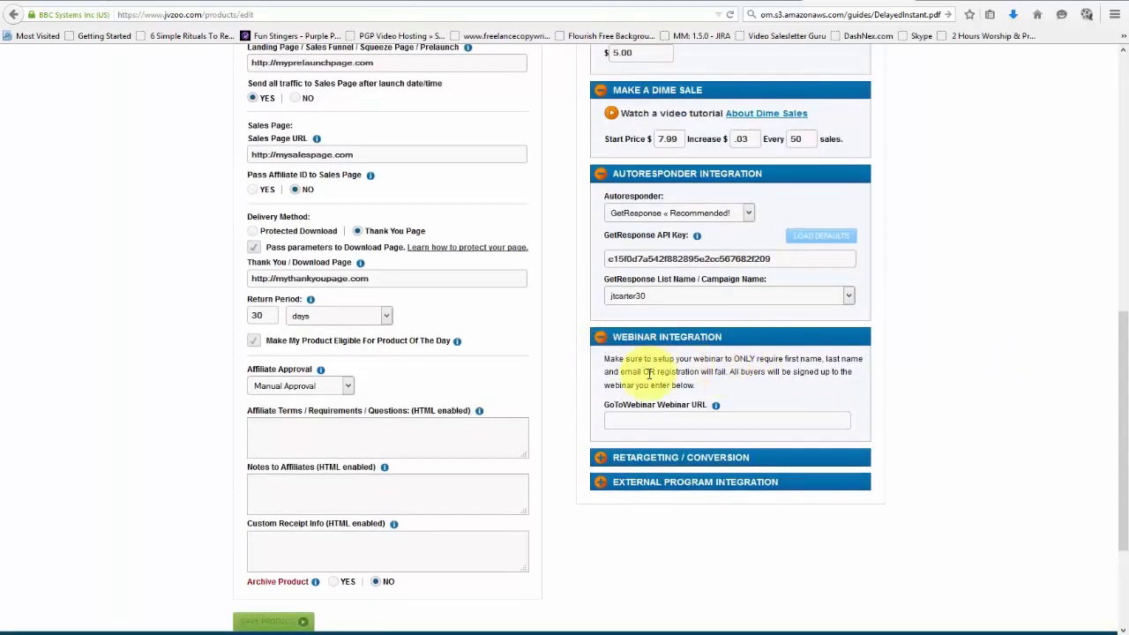
Leave the GoToWebinar URL empty and expand the Retargeting / Conversion settings.
click(670, 427)
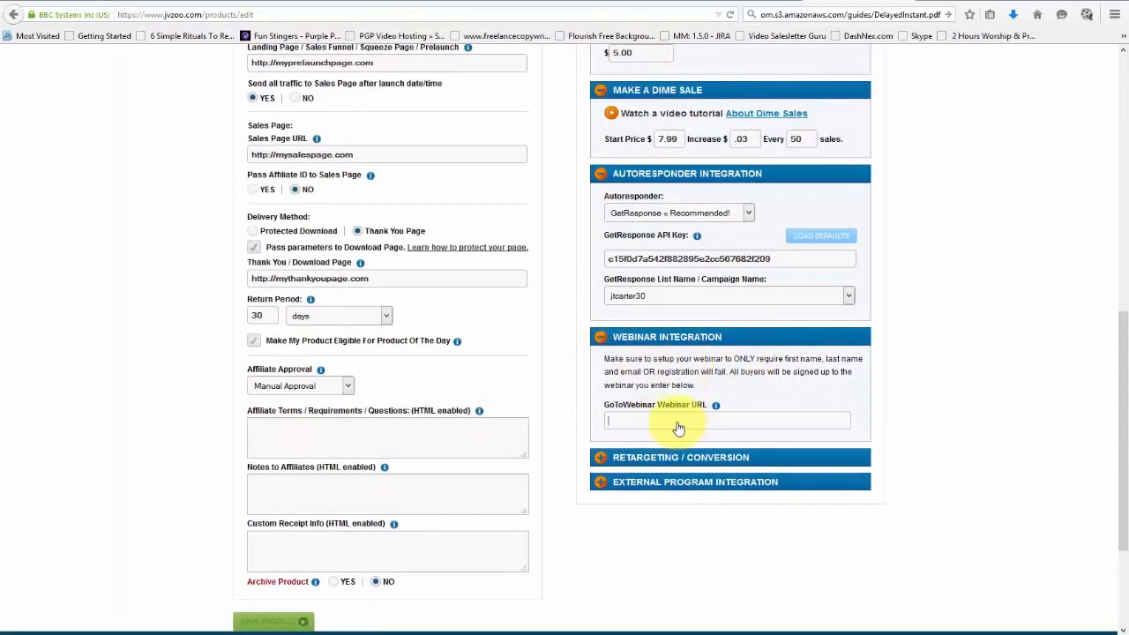
click(602, 456)
scroll(705, 431, down, 3)
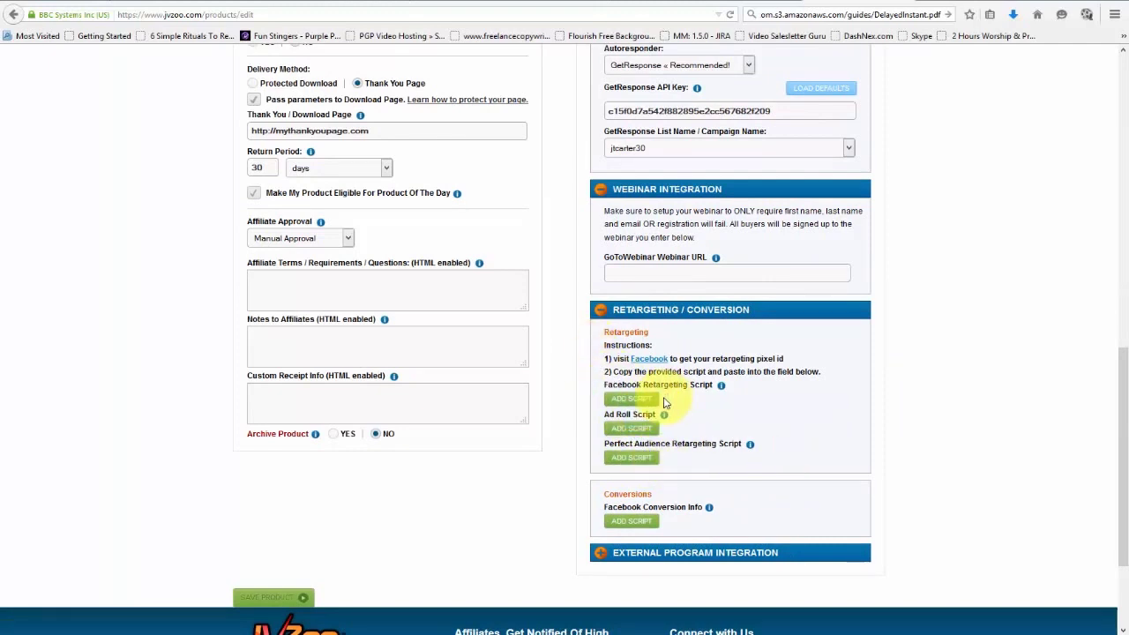
Open the Facebook retargeting script popup and close it without adding a script.
mouse_move(712, 390)
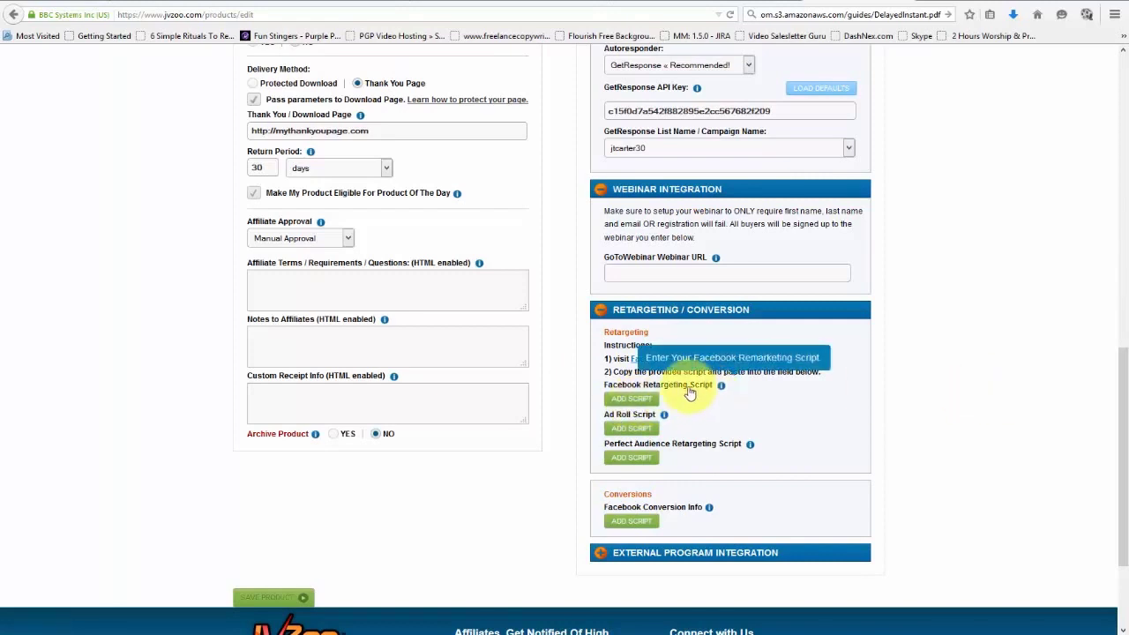
click(635, 398)
click(498, 295)
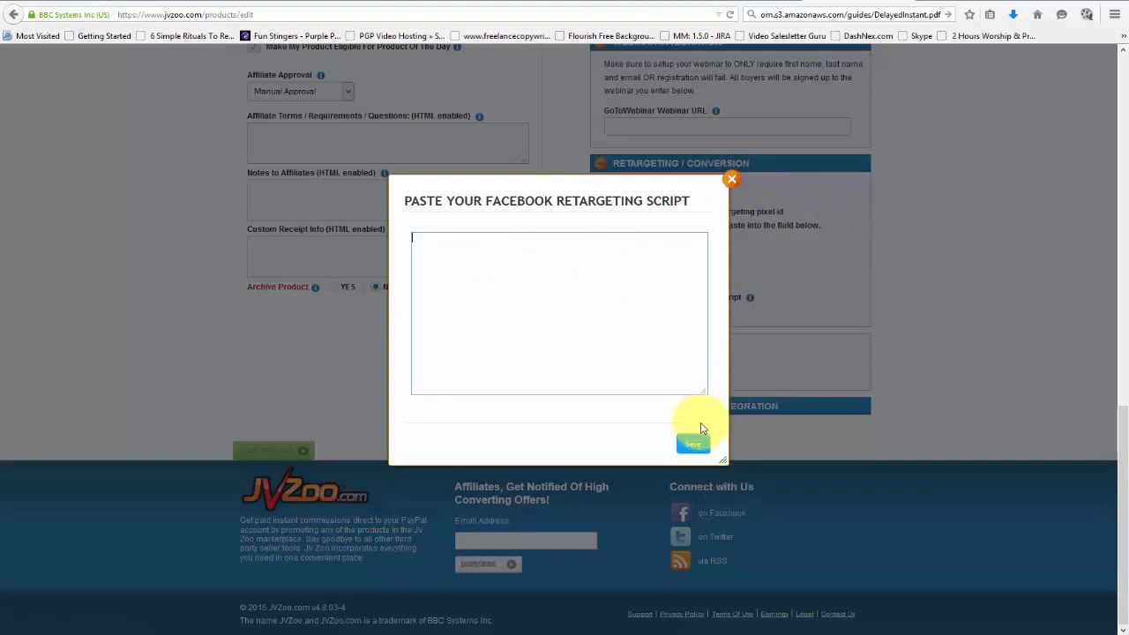
click(729, 177)
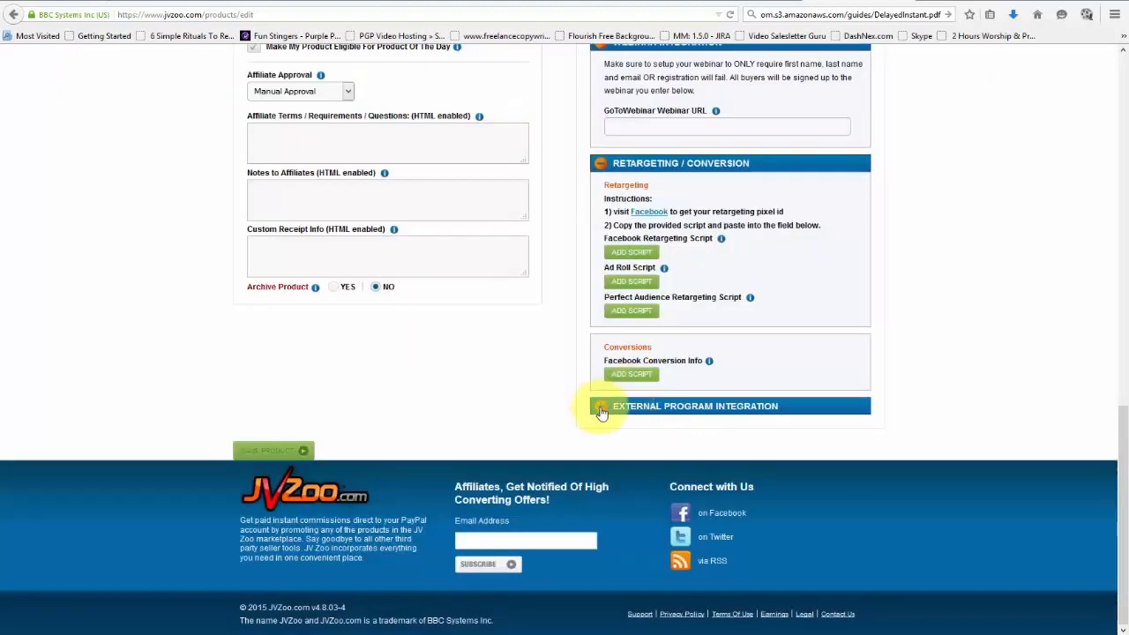
Expand External Program Integration, leaving JVZIPN, Key Generation, PayPal IPN and s2Member fields blank.
click(599, 408)
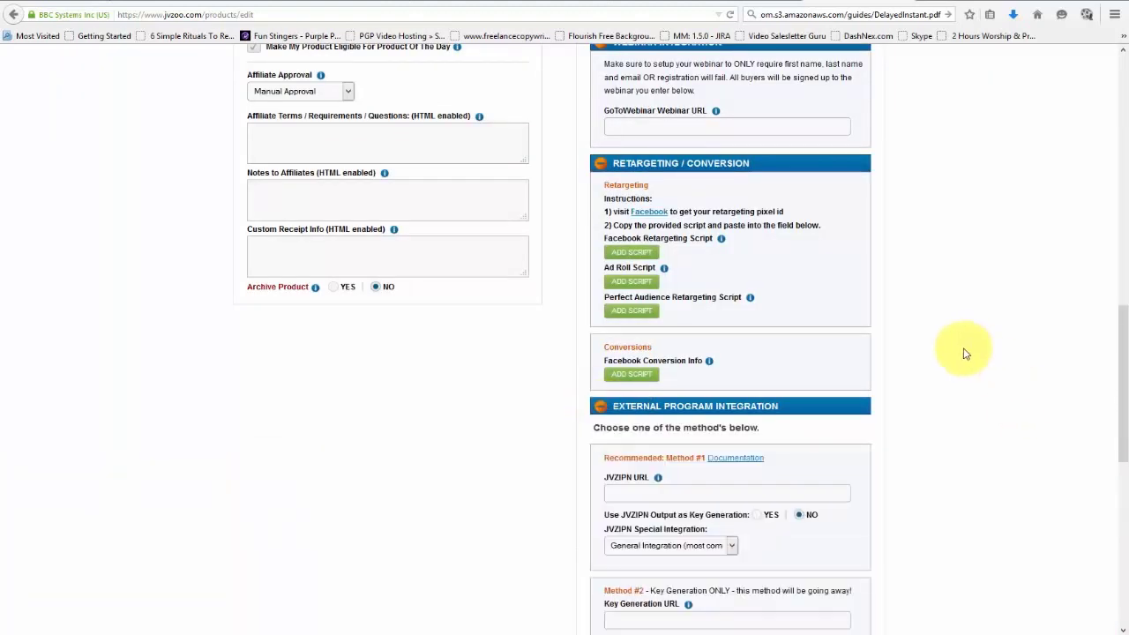
scroll(955, 347, down, 1)
scroll(952, 344, down, 3)
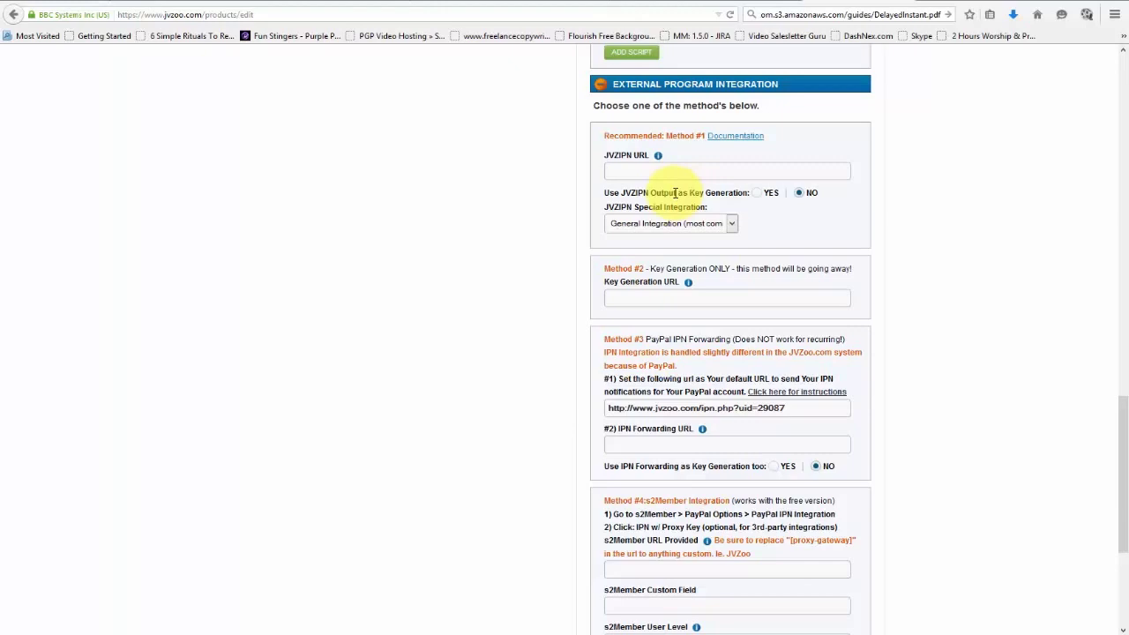
scroll(612, 189, down, 5)
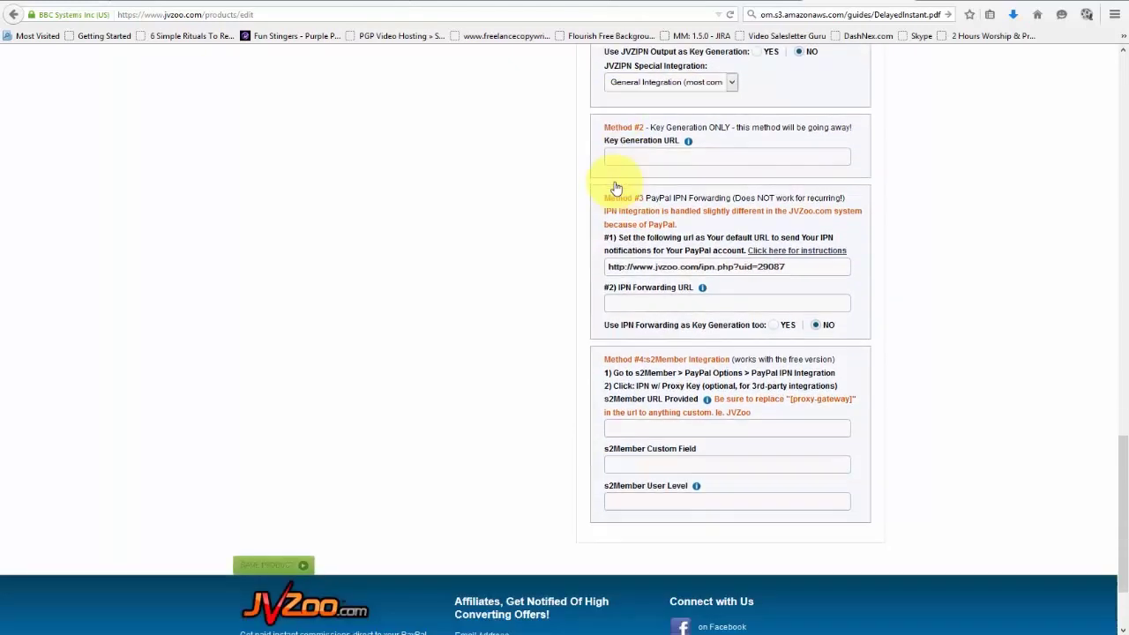
scroll(666, 271, up, 7)
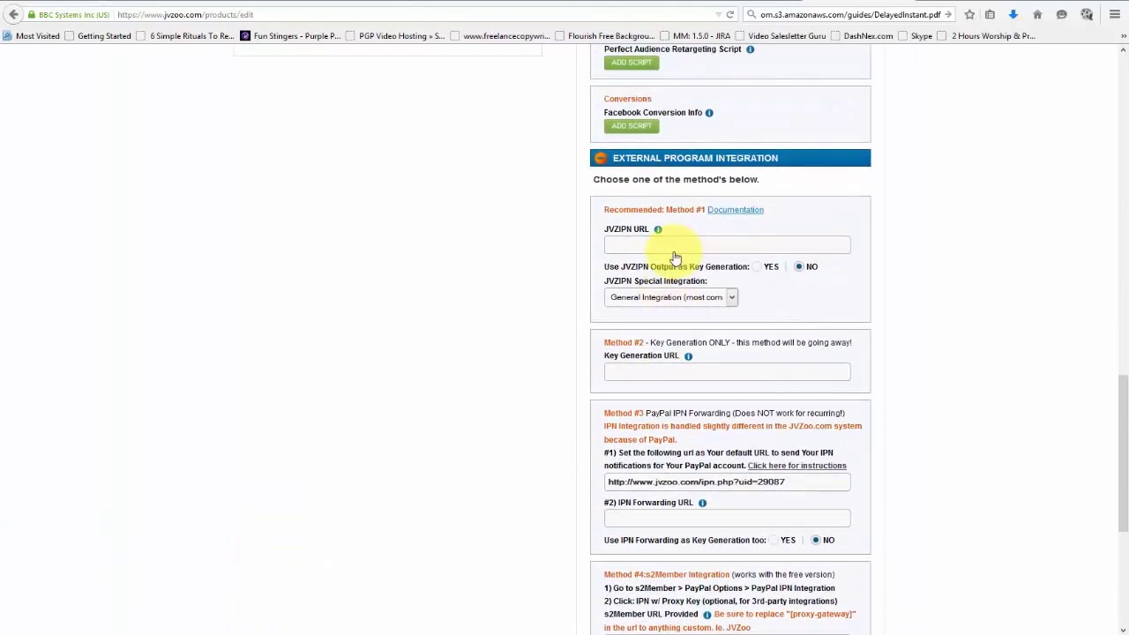
click(670, 251)
scroll(670, 277, up, 2)
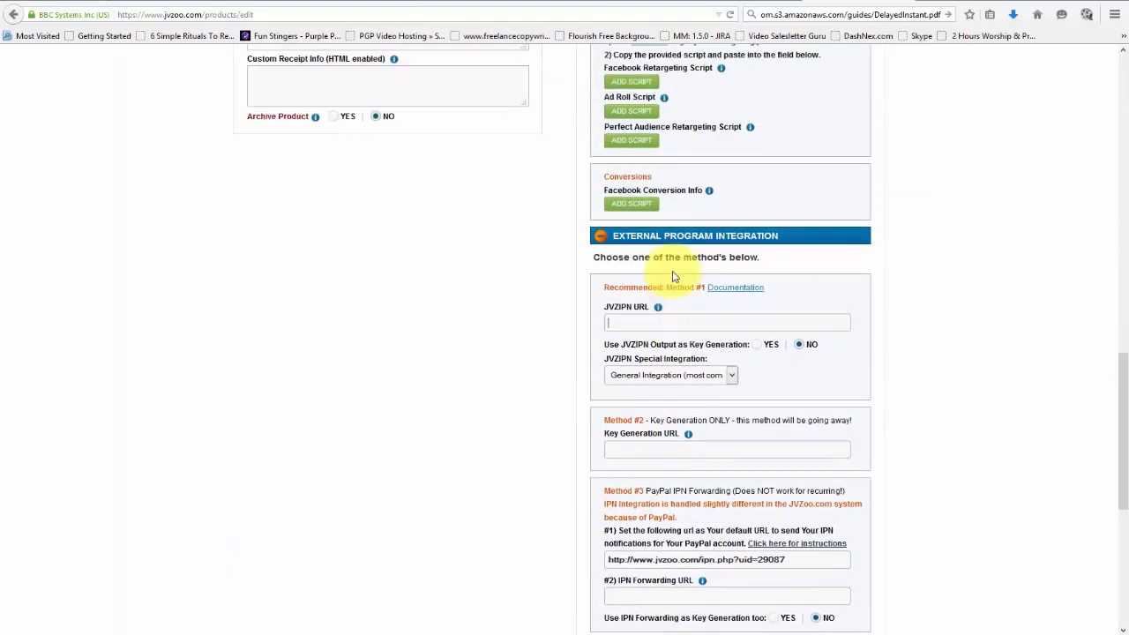
scroll(670, 277, down, 9)
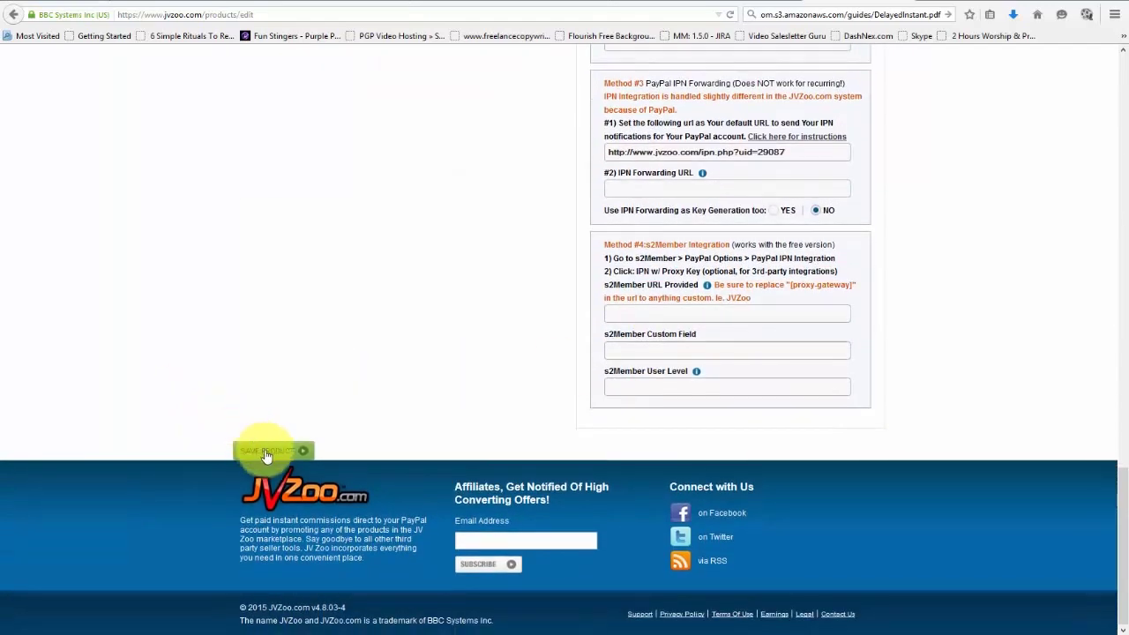
Save the product and check the 'Your product was successfully saved.' message.
click(268, 455)
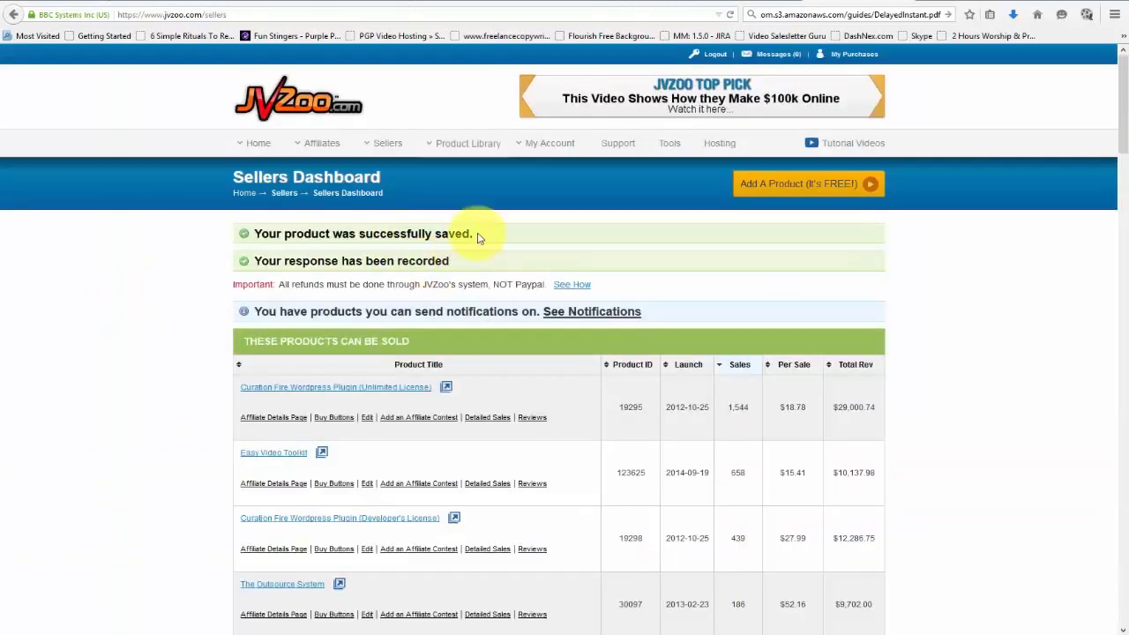
drag(476, 233, 266, 232)
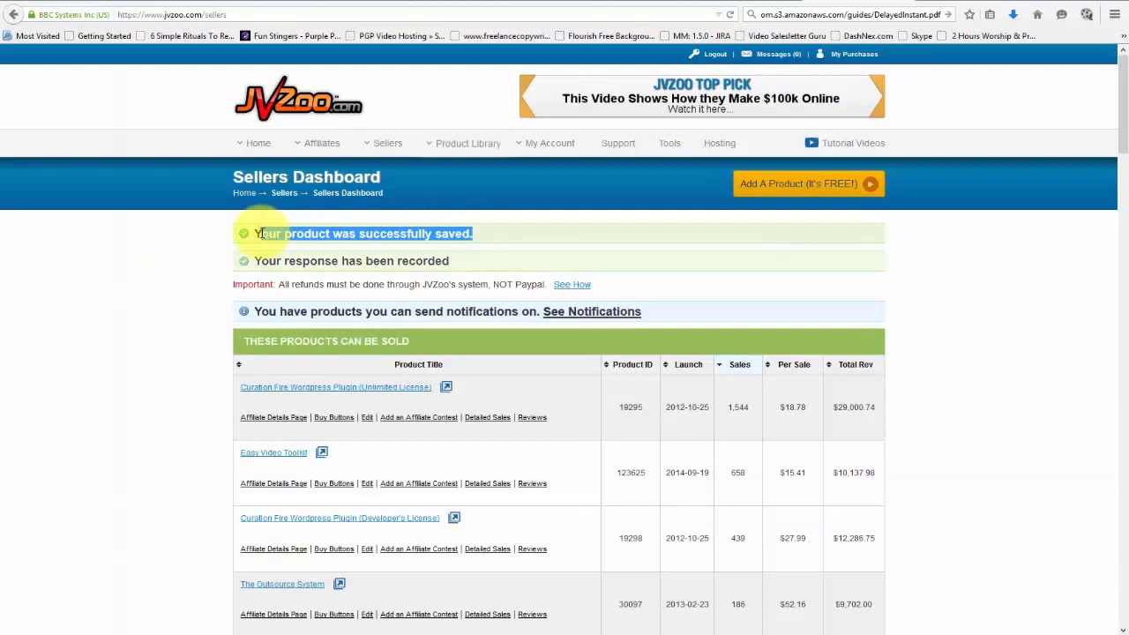
click(188, 295)
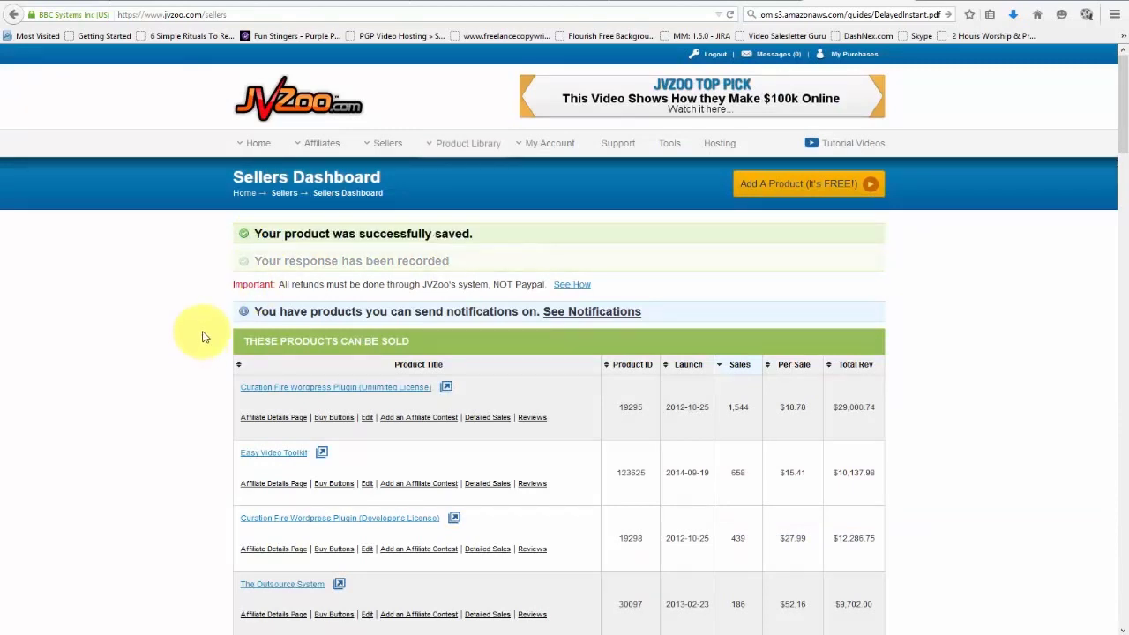